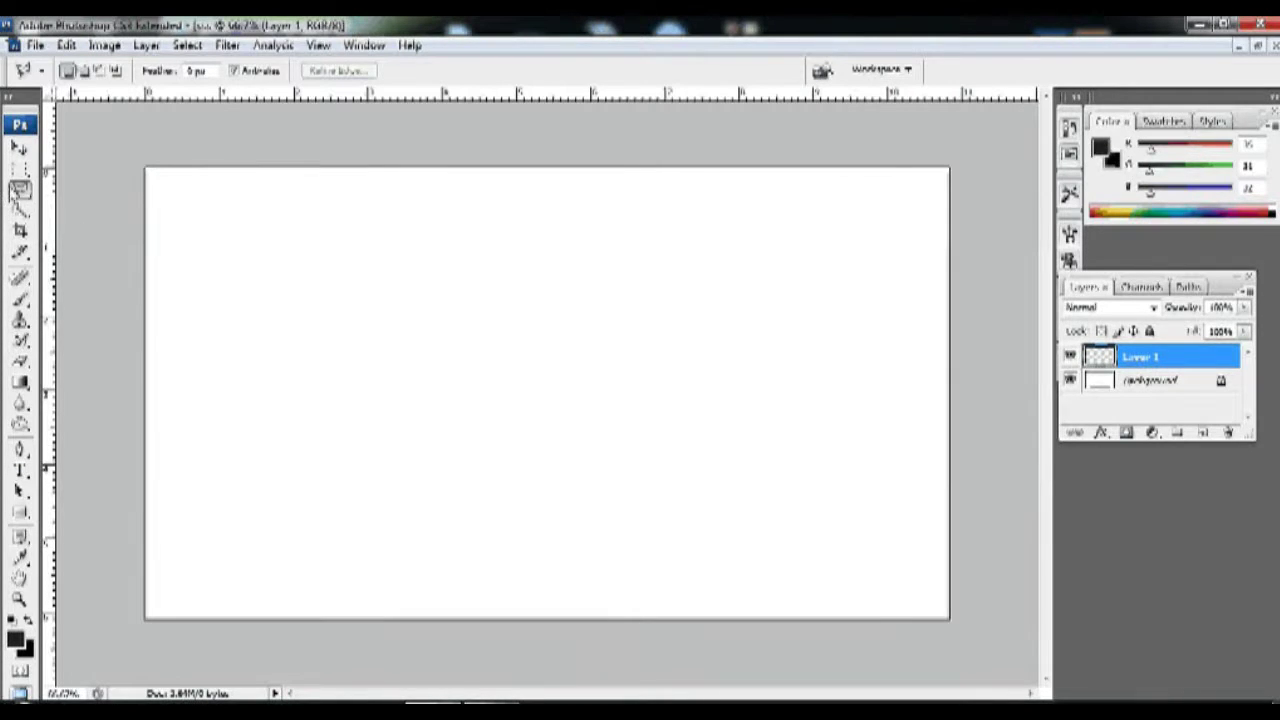
Step: Cycle through the Lasso, Polygonal Lasso and Magnetic Lasso tools and finish on the freehand Lasso
drag(24, 203, 80, 206)
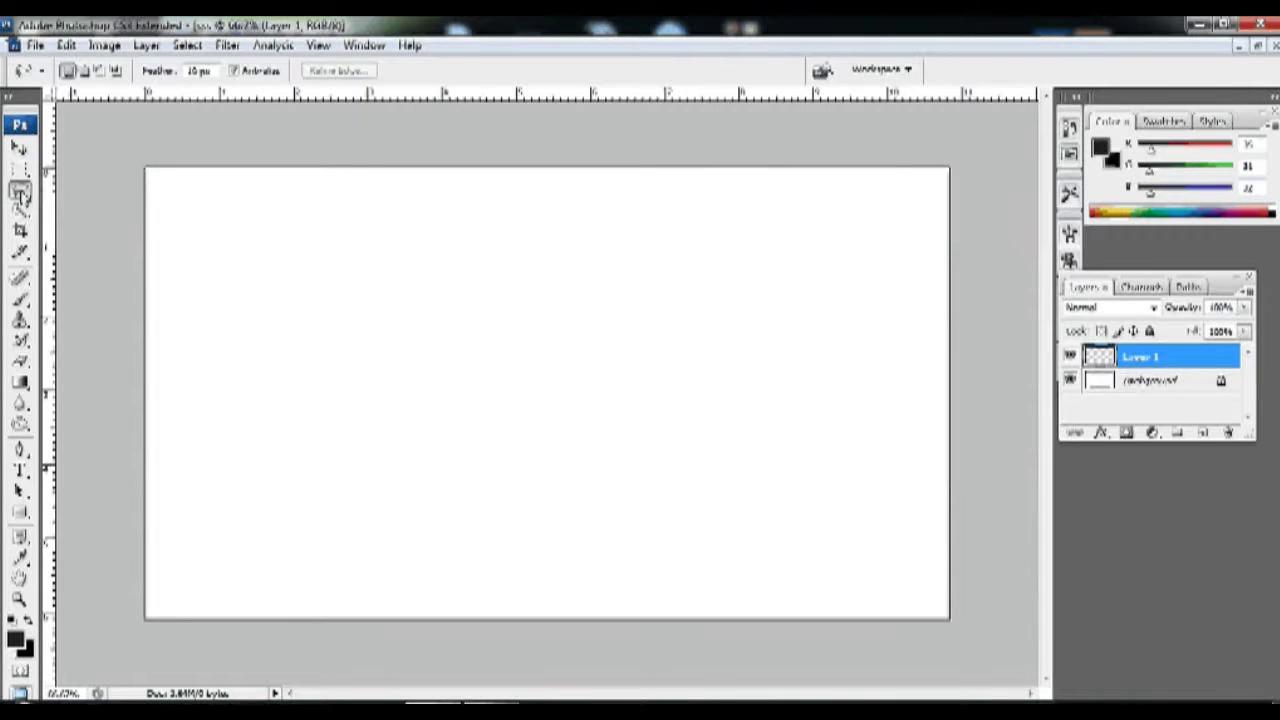
click(20, 195)
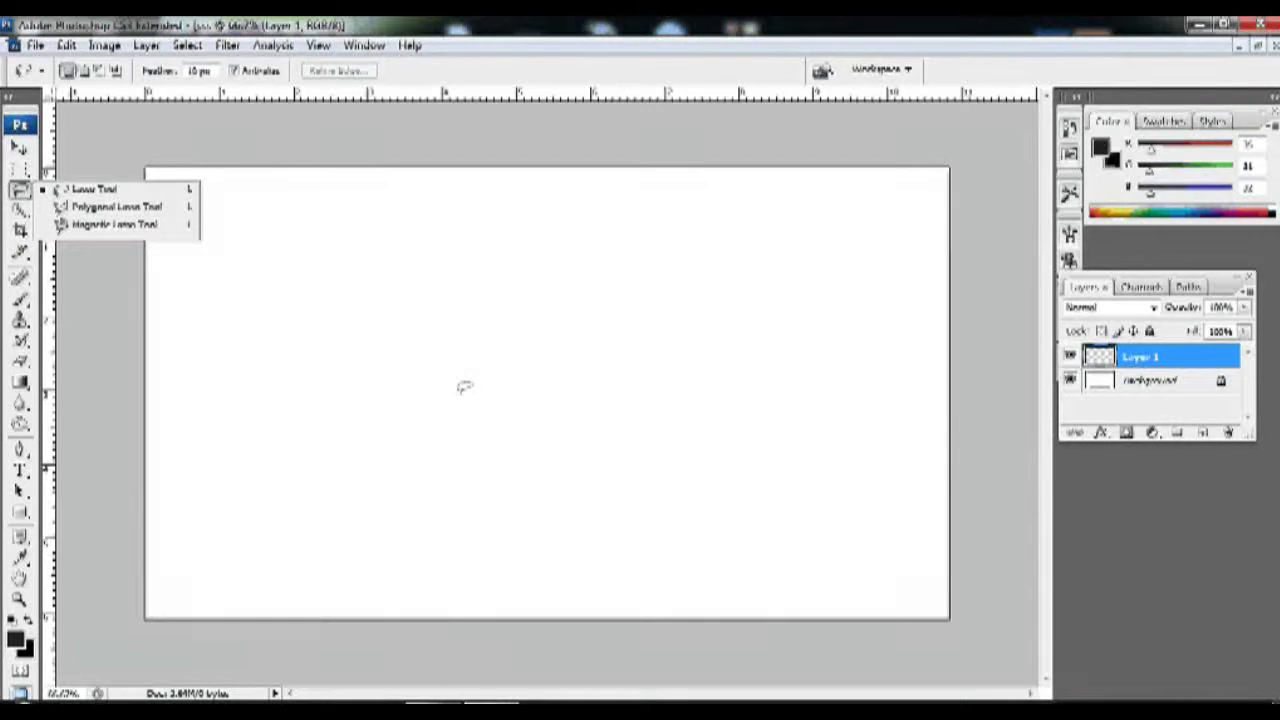
click(350, 293)
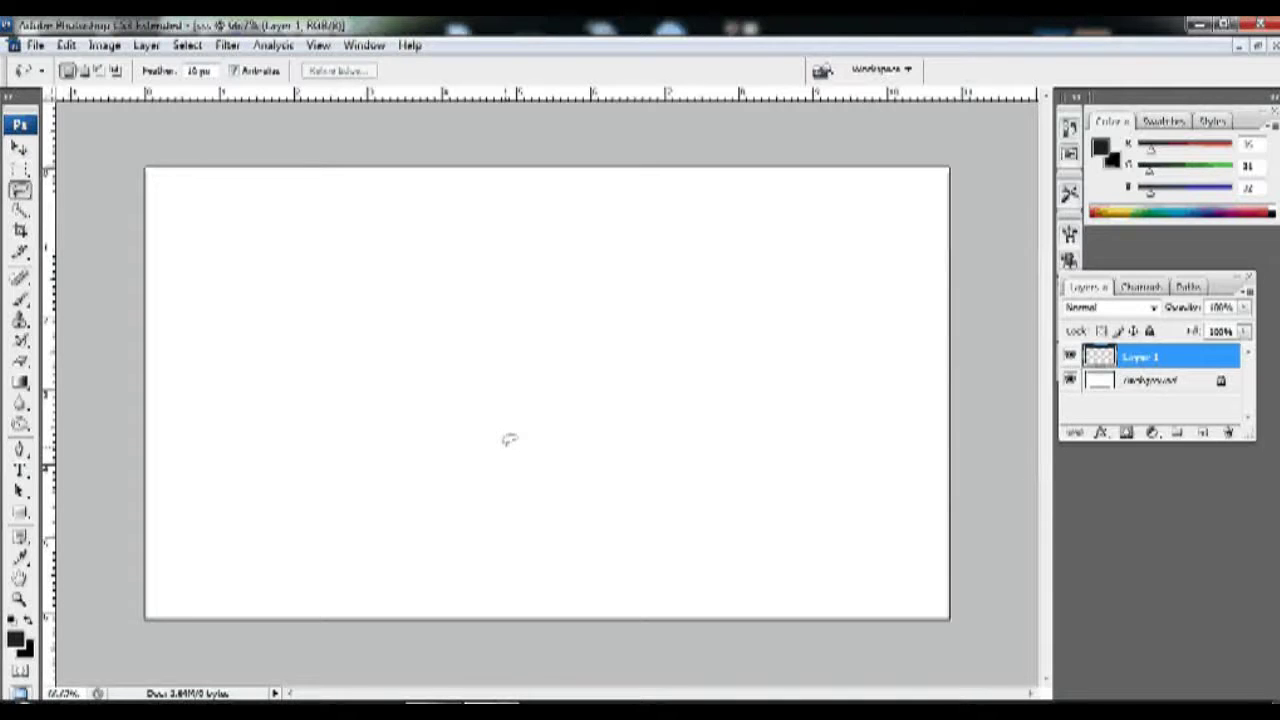
key(shift+l)
key(shift+l)
key(shift+l)
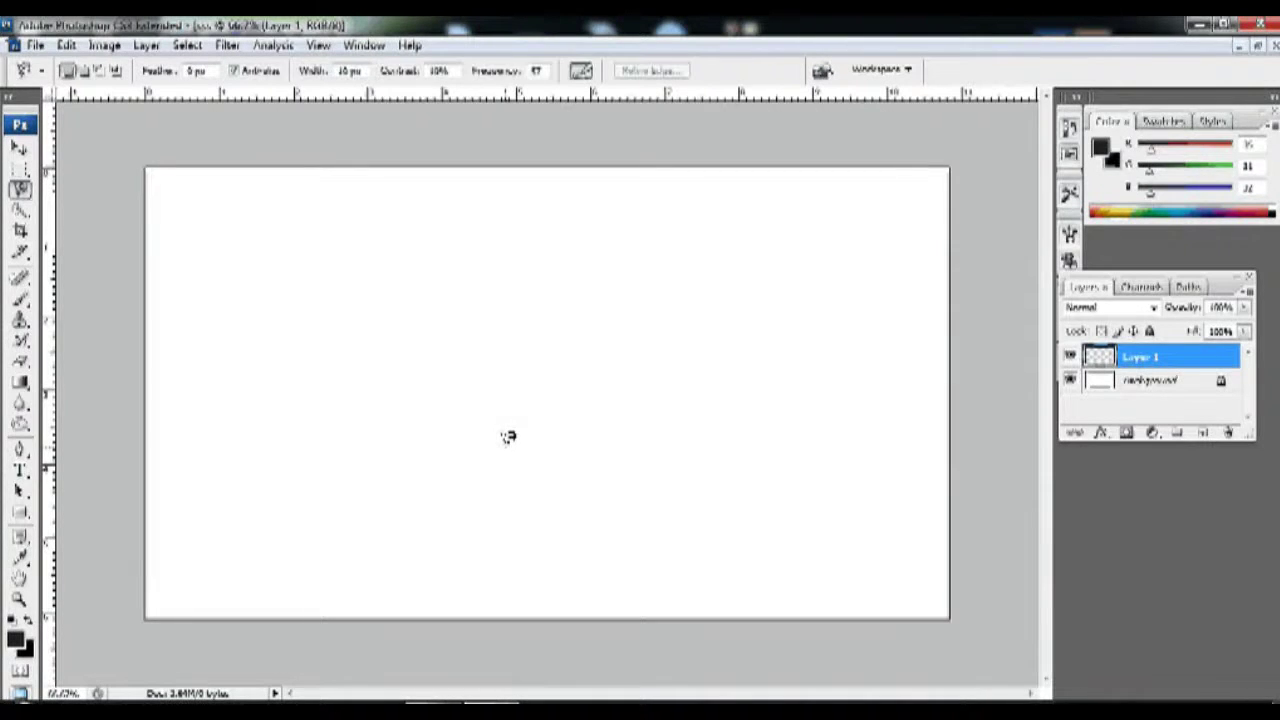
key(shift+l)
key(shift+l)
key(shift+l)
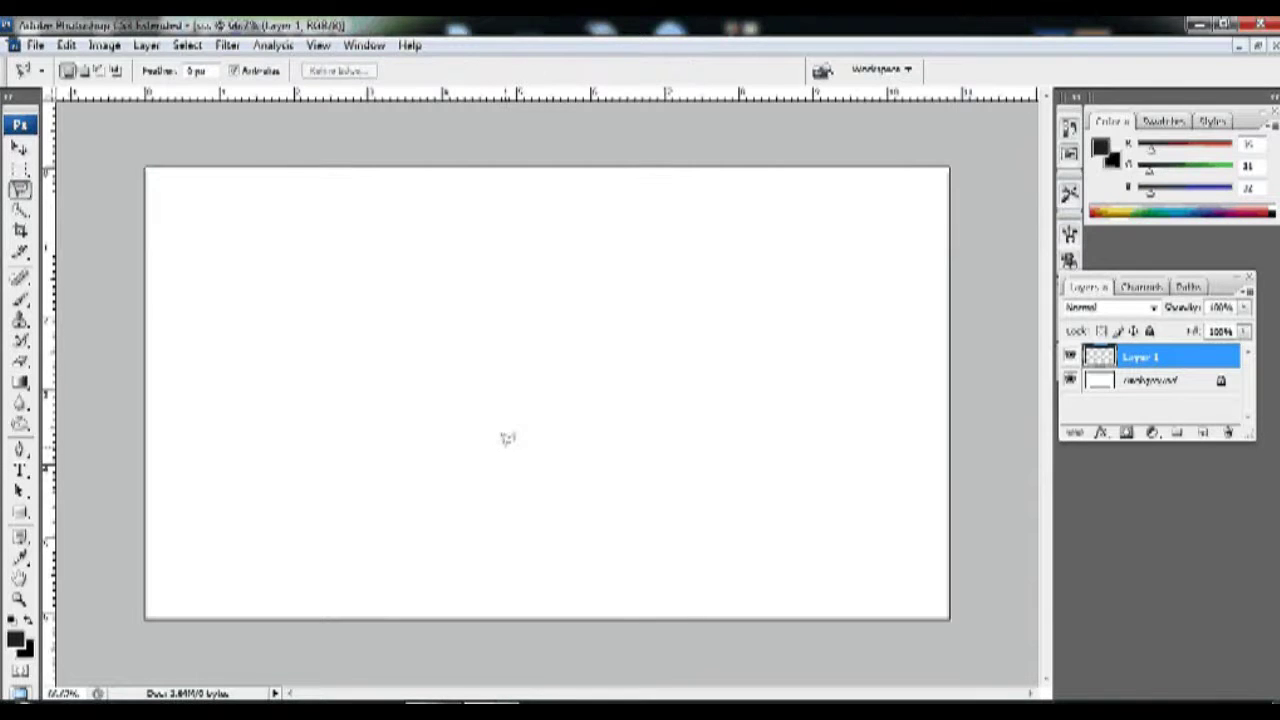
key(shift+l)
key(shift+l)
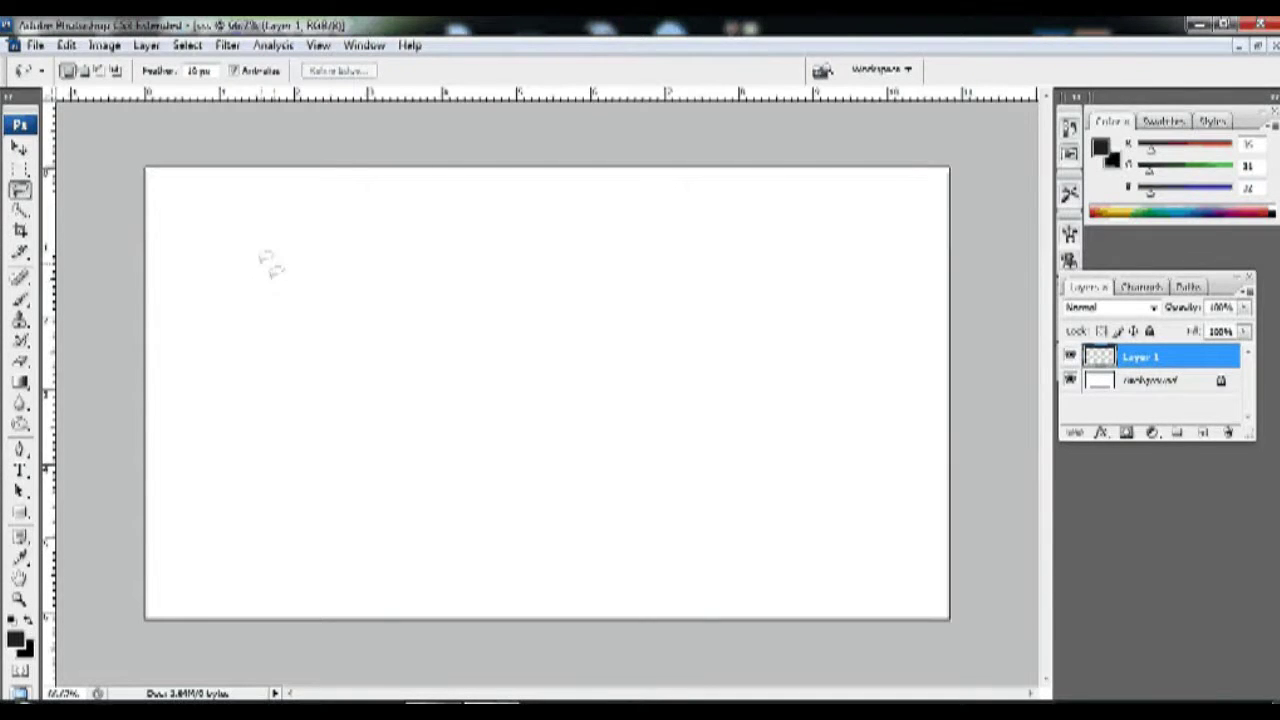
Step: Draw an irregular freehand lasso selection on Layer 1, fill it with the dark foreground colour and deselect it
mouse_move(283, 340)
mouse_down()
mouse_move(488, 374)
mouse_move(552, 568)
mouse_move(320, 414)
mouse_move(180, 411)
mouse_move(283, 340)
mouse_up()
key(alt+BackSpace)
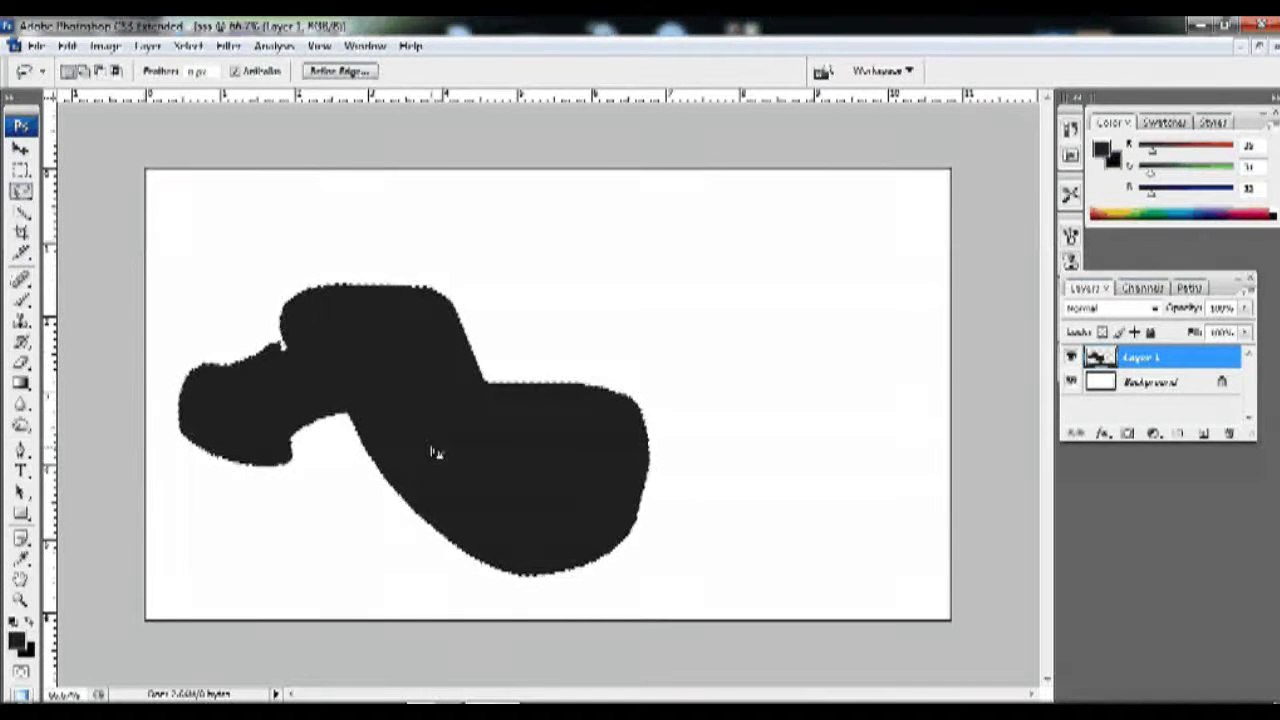
key(ctrl+d)
Step: Move the dark filled shape around the canvas to the upper middle area
key(v)
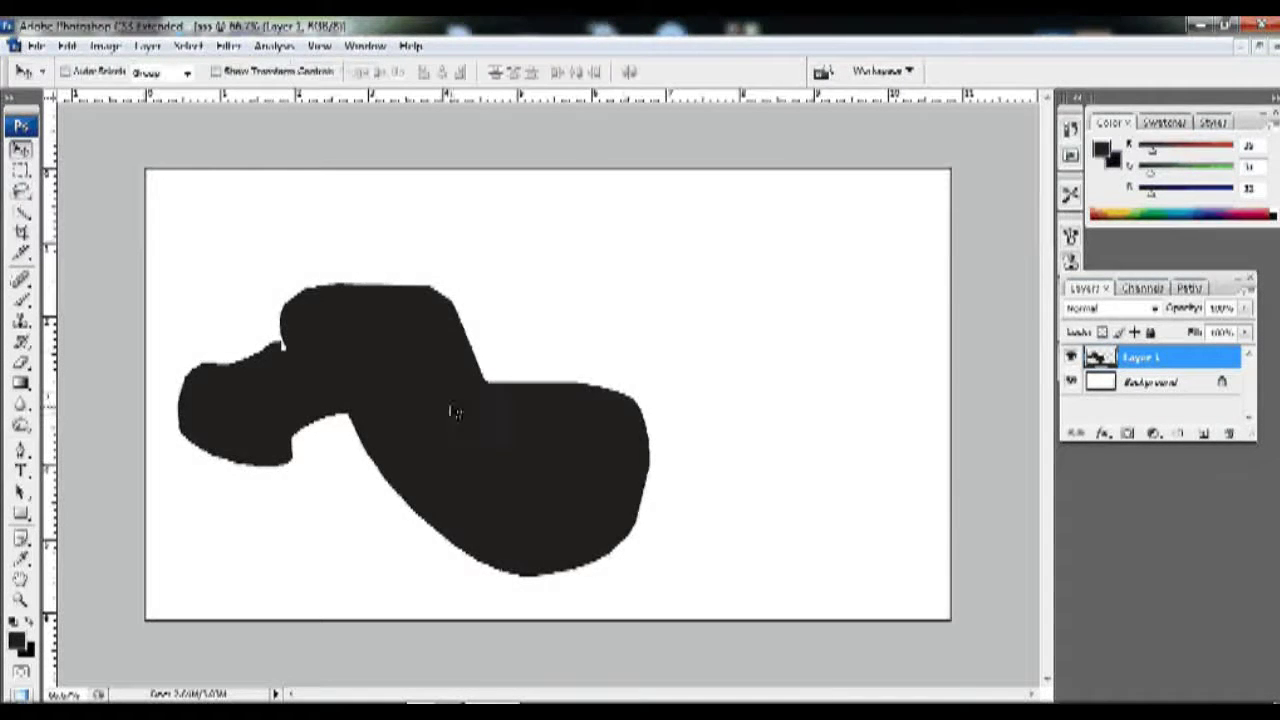
mouse_move(451, 409)
mouse_down()
mouse_move(623, 354)
mouse_move(586, 500)
mouse_move(648, 464)
mouse_move(594, 491)
mouse_move(606, 500)
mouse_move(568, 468)
mouse_up()
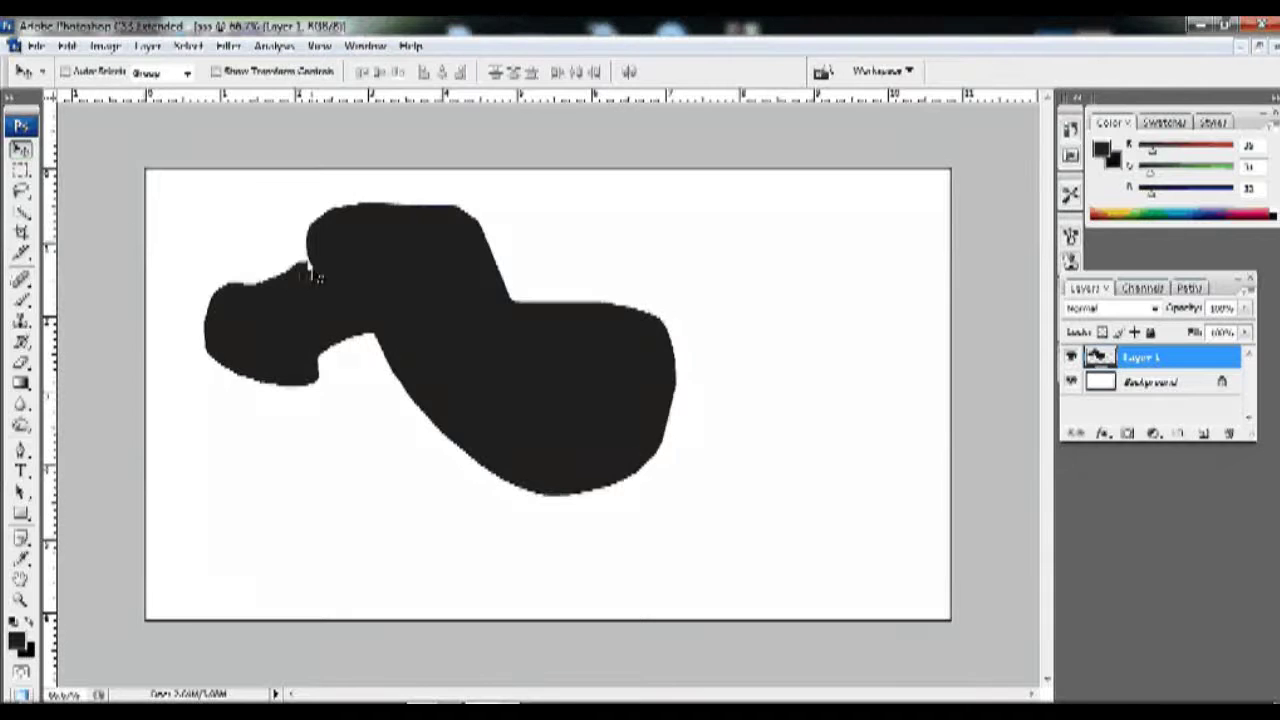
drag(313, 275, 358, 299)
Step: Try a small Polygonal Lasso selection over the shape's upper-left corner, removing misplaced points and clearing the selection
click(21, 190)
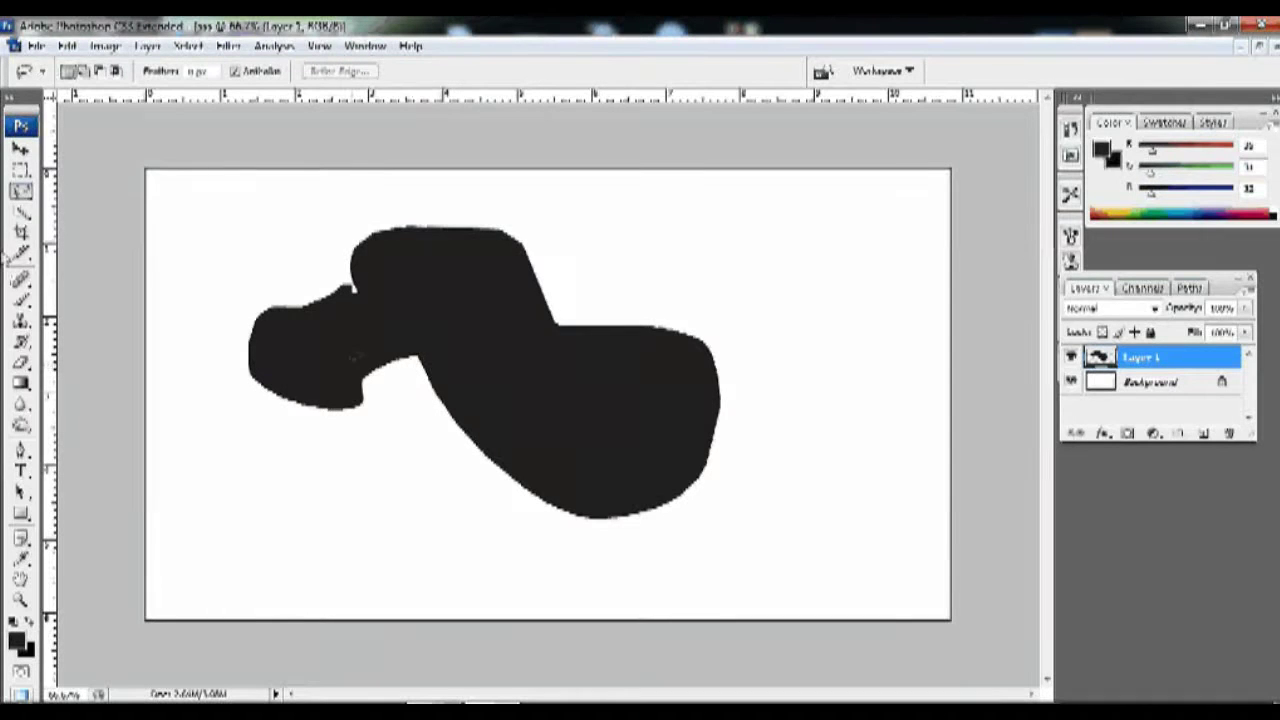
alt+click(21, 193)
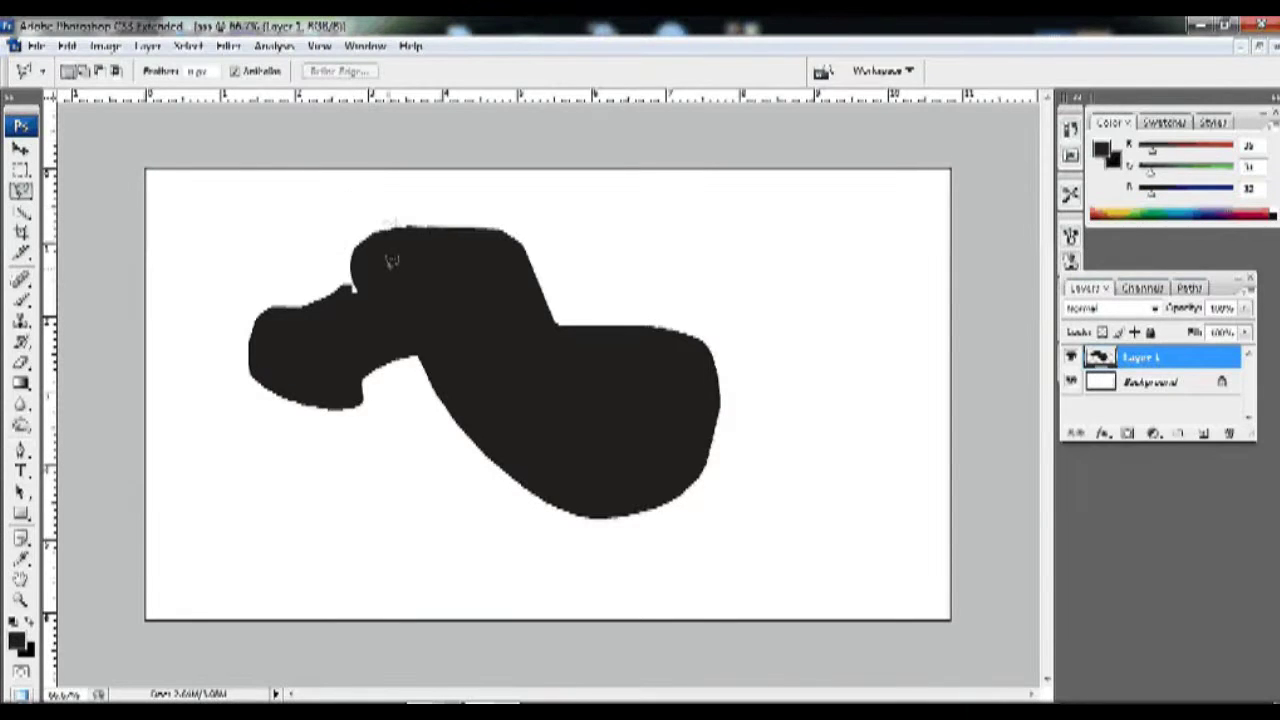
click(365, 203)
click(368, 270)
click(341, 281)
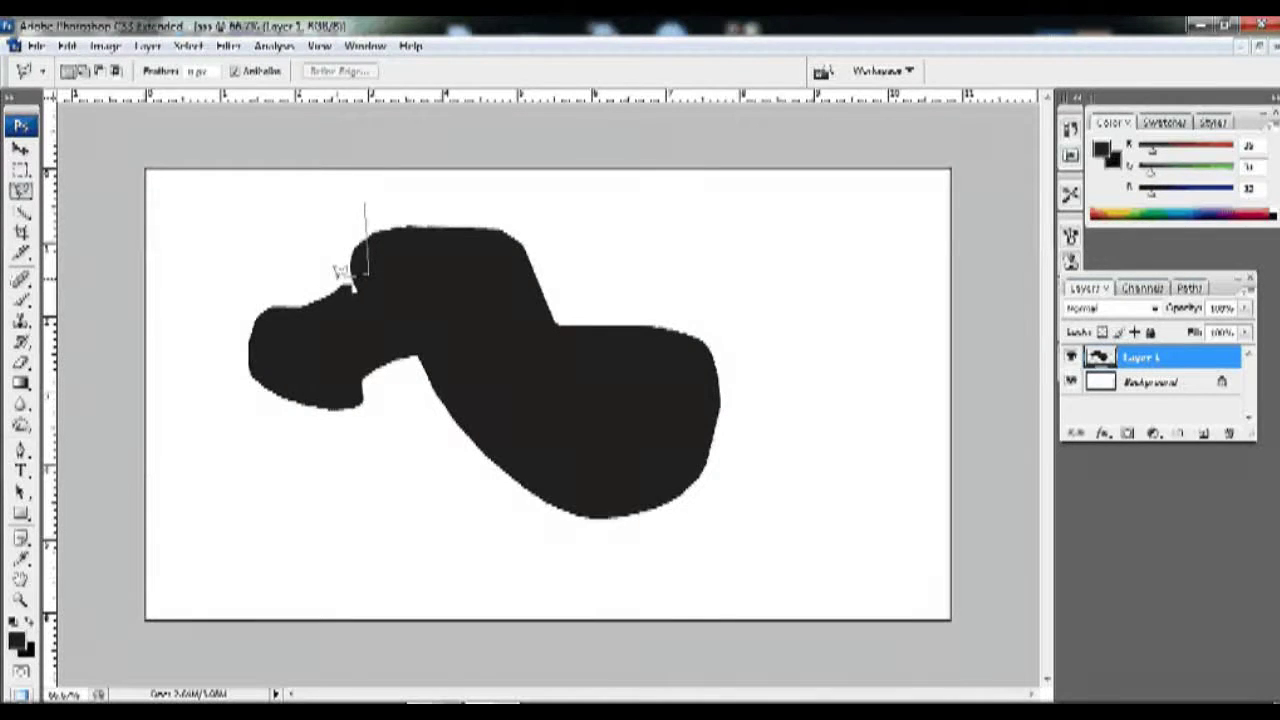
key(BackSpace)
key(BackSpace)
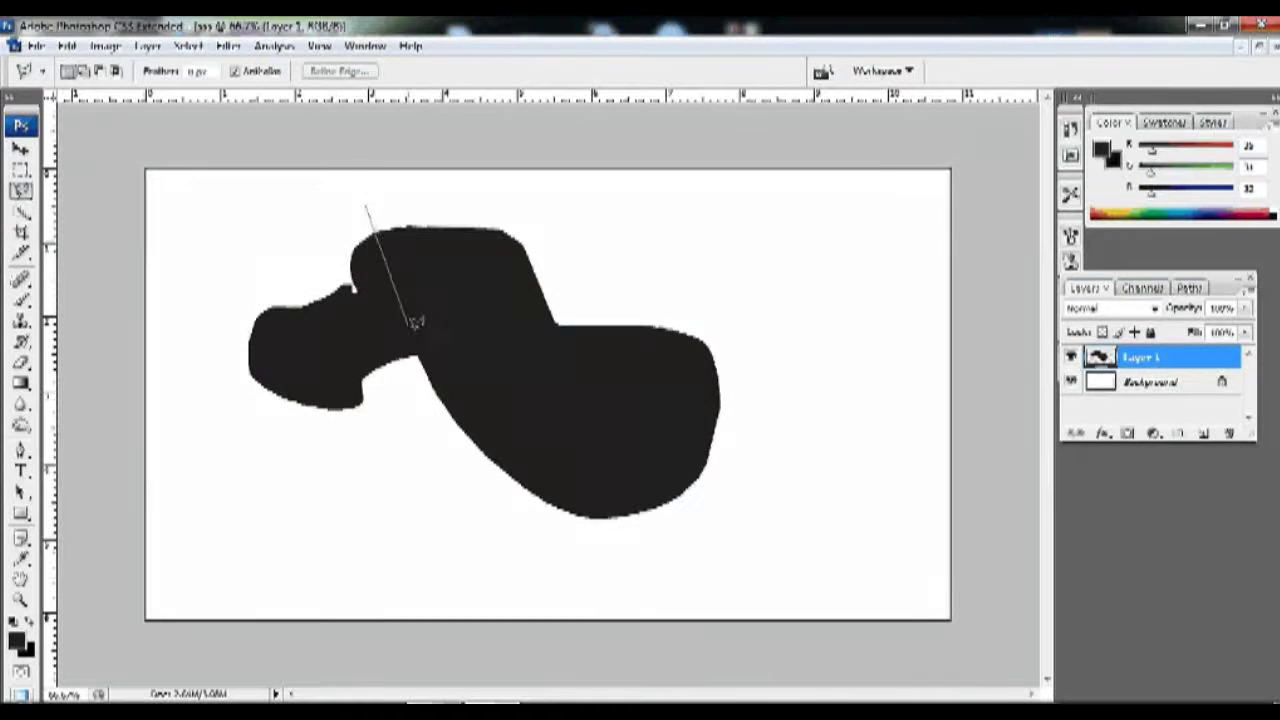
click(367, 289)
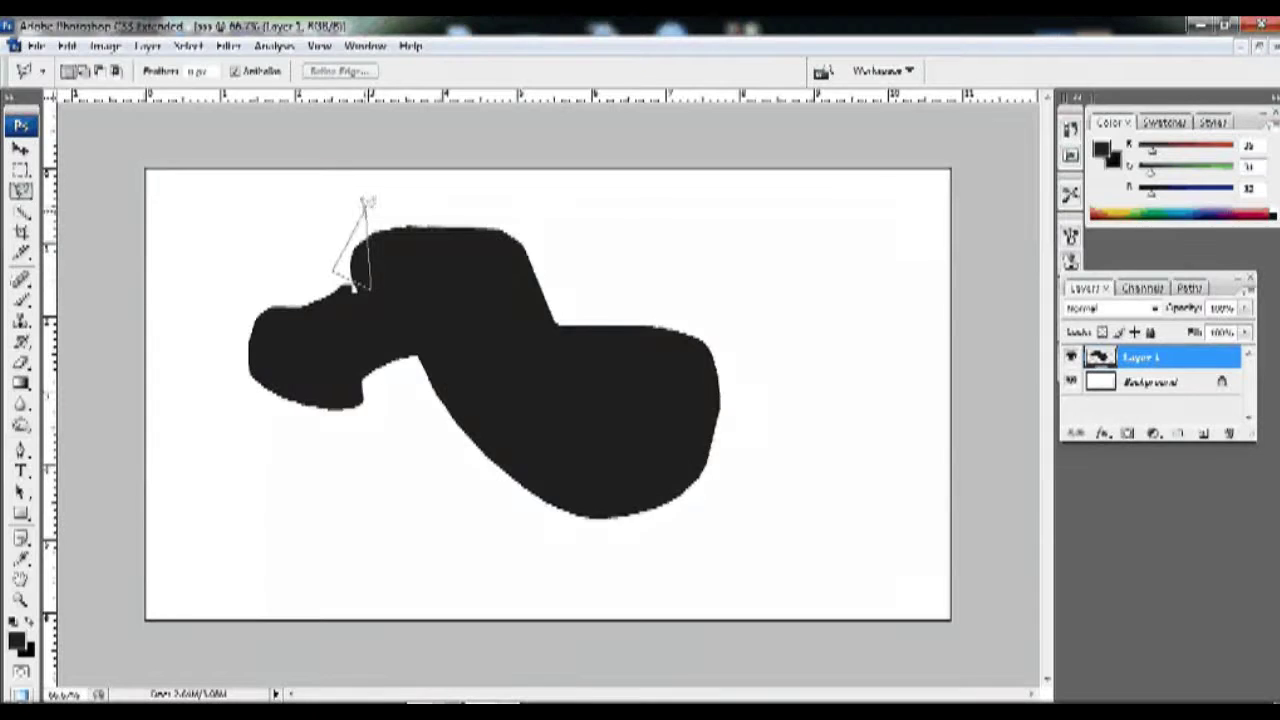
click(365, 203)
key(ctrl+d)
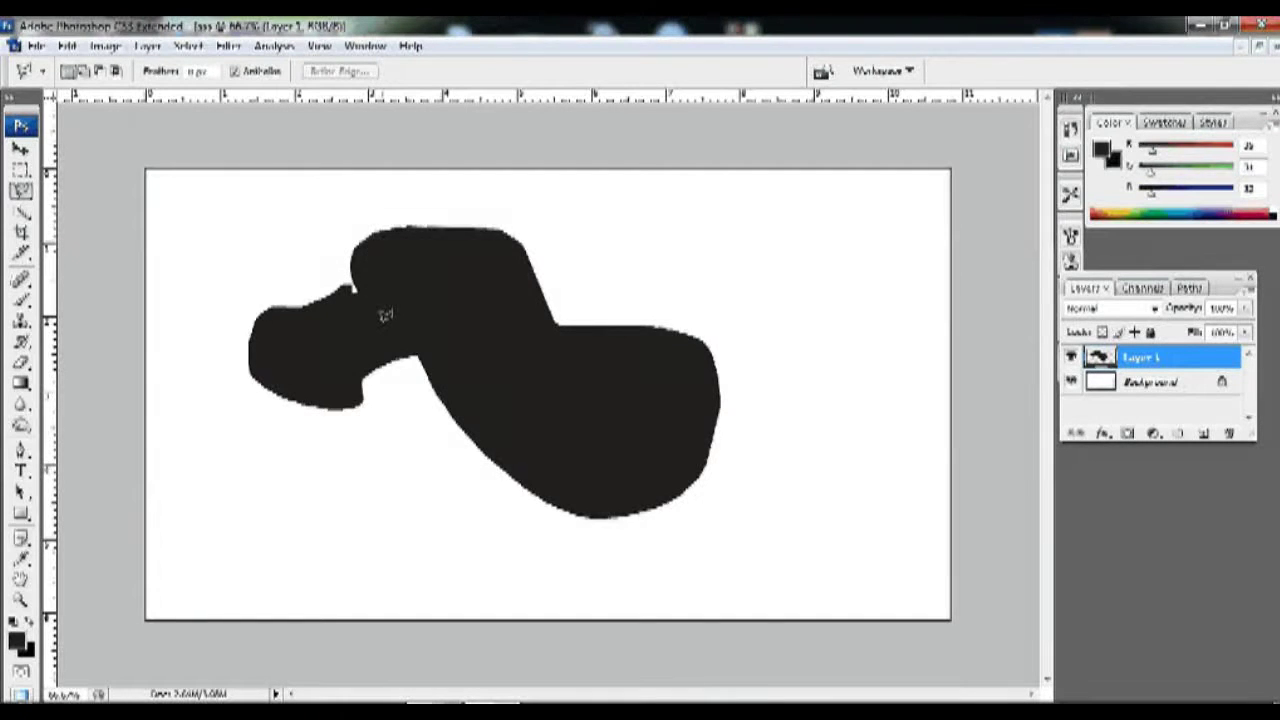
Step: Select a small four-sided area at the shape's upper-left bump with the Polygonal Lasso, erase it and deselect
click(390, 221)
click(355, 288)
click(338, 266)
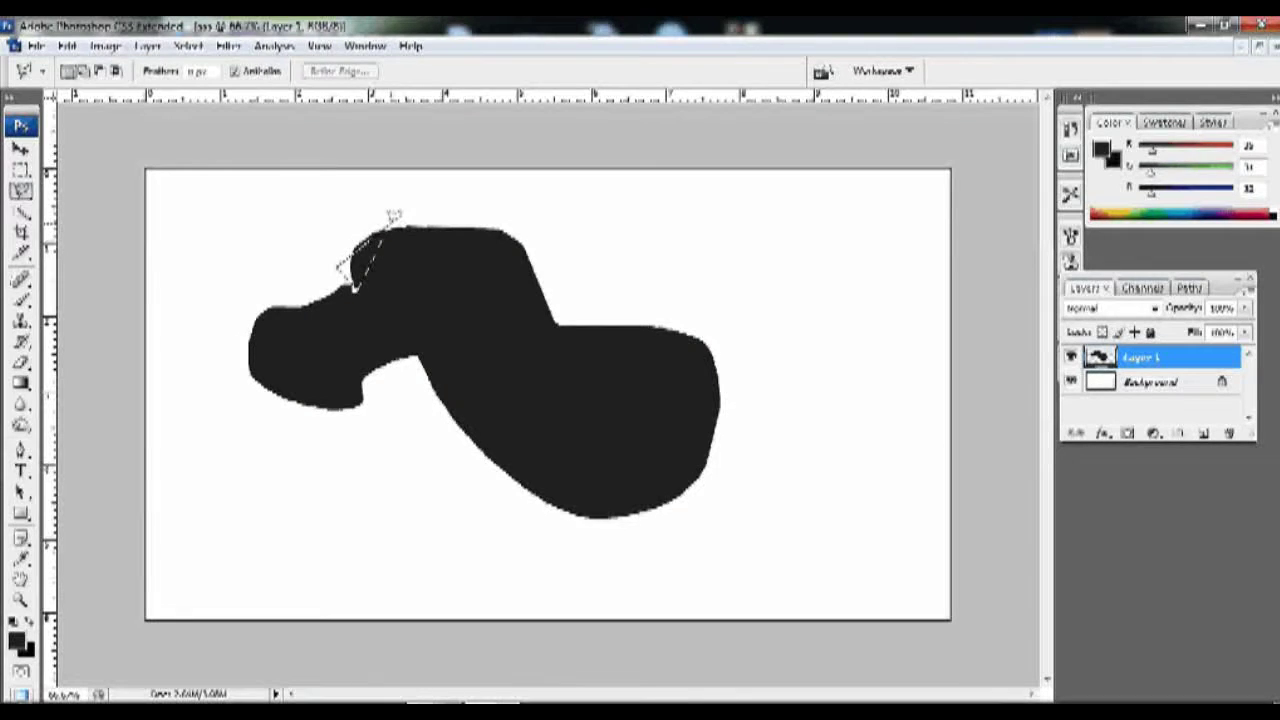
click(393, 215)
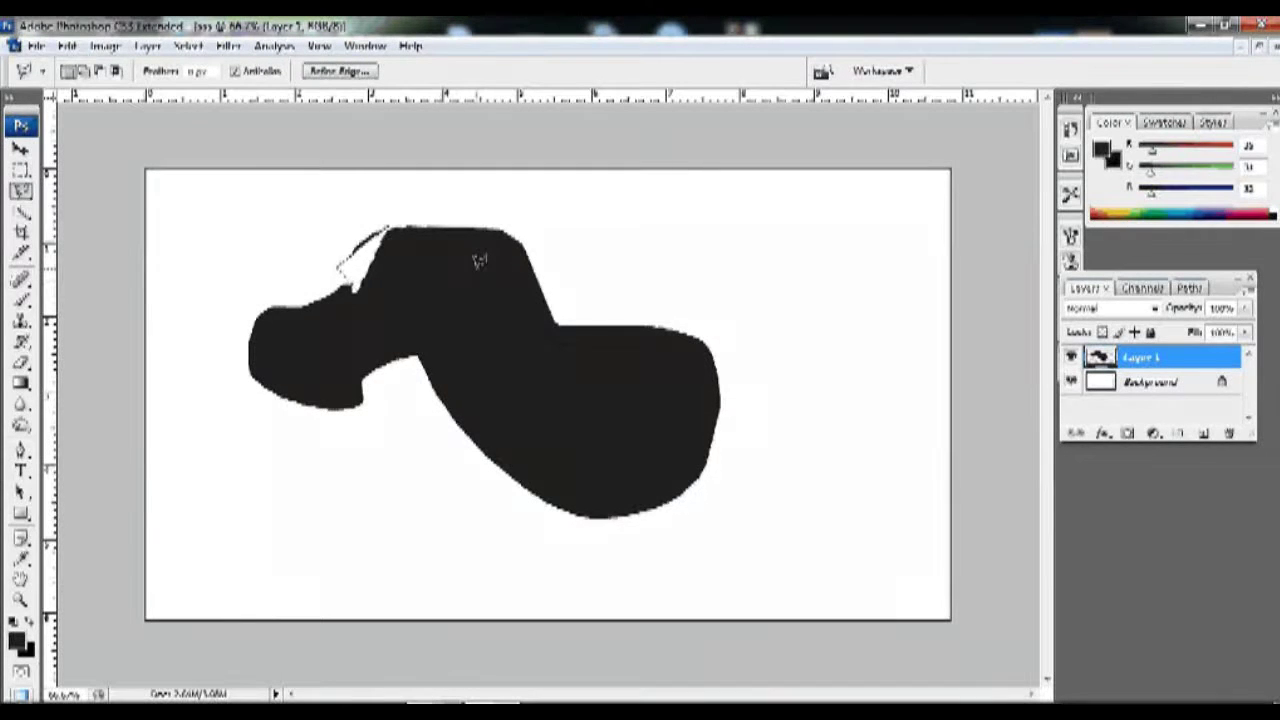
key(alt+BackSpace)
key(ctrl+d)
Step: Outline a zigzag polygon across the shape's upper part with the Polygonal Lasso, delete its contents and deselect
click(454, 203)
click(456, 270)
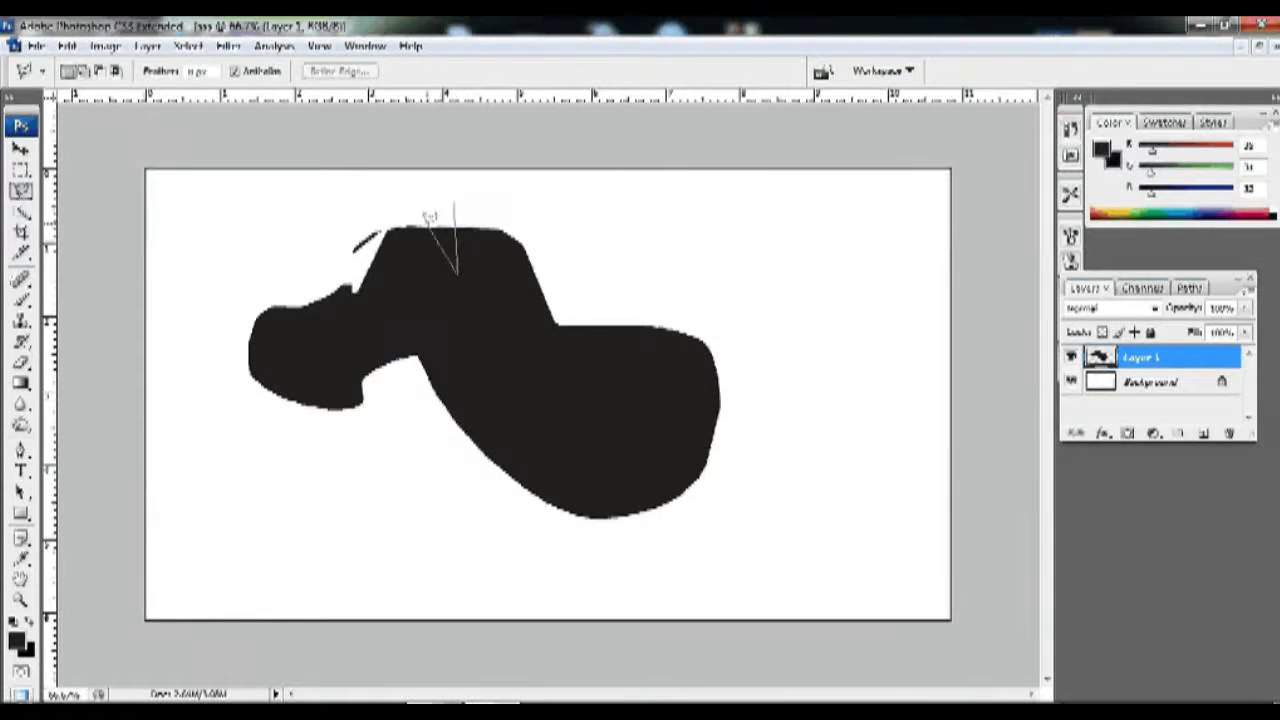
click(417, 203)
click(533, 243)
click(450, 328)
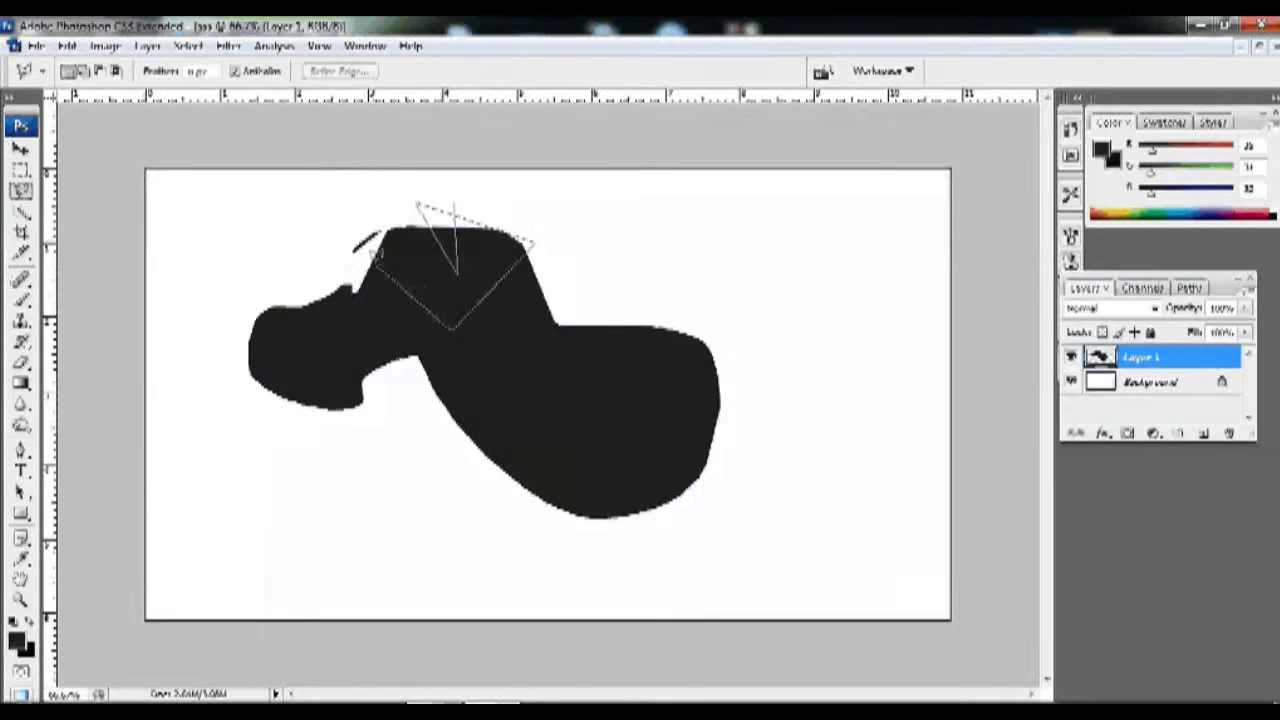
click(408, 258)
click(527, 238)
click(549, 290)
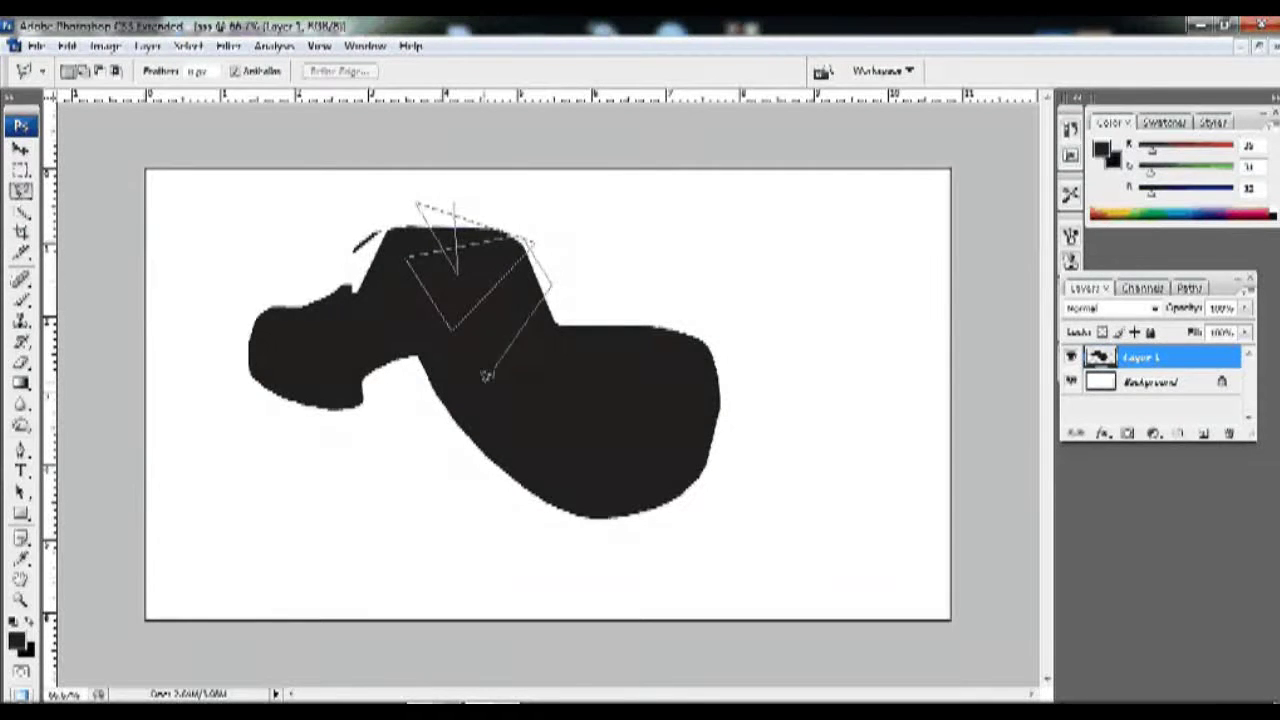
double_click(530, 360)
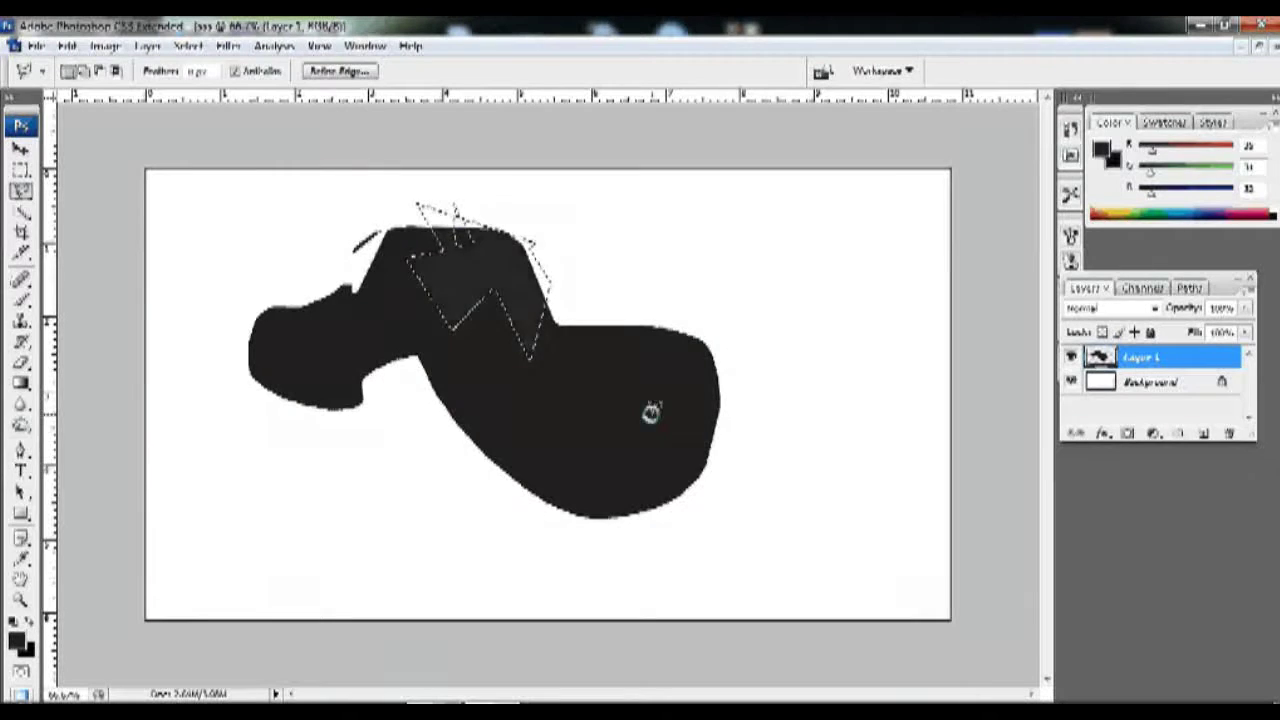
key(Delete)
key(ctrl+d)
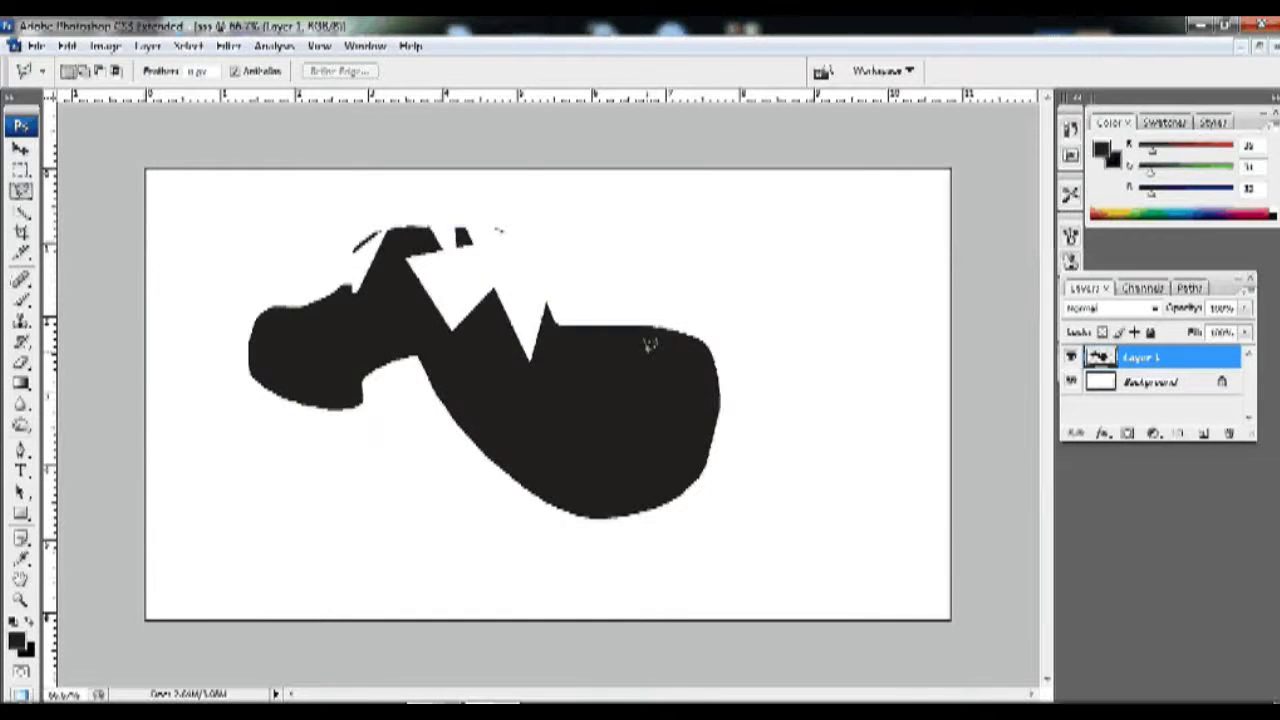
Step: Undo both polygonal cut-outs on the dark shape
key(ctrl+alt+z)
key(ctrl+alt+z)
key(ctrl+alt+z)
key(ctrl+alt+z)
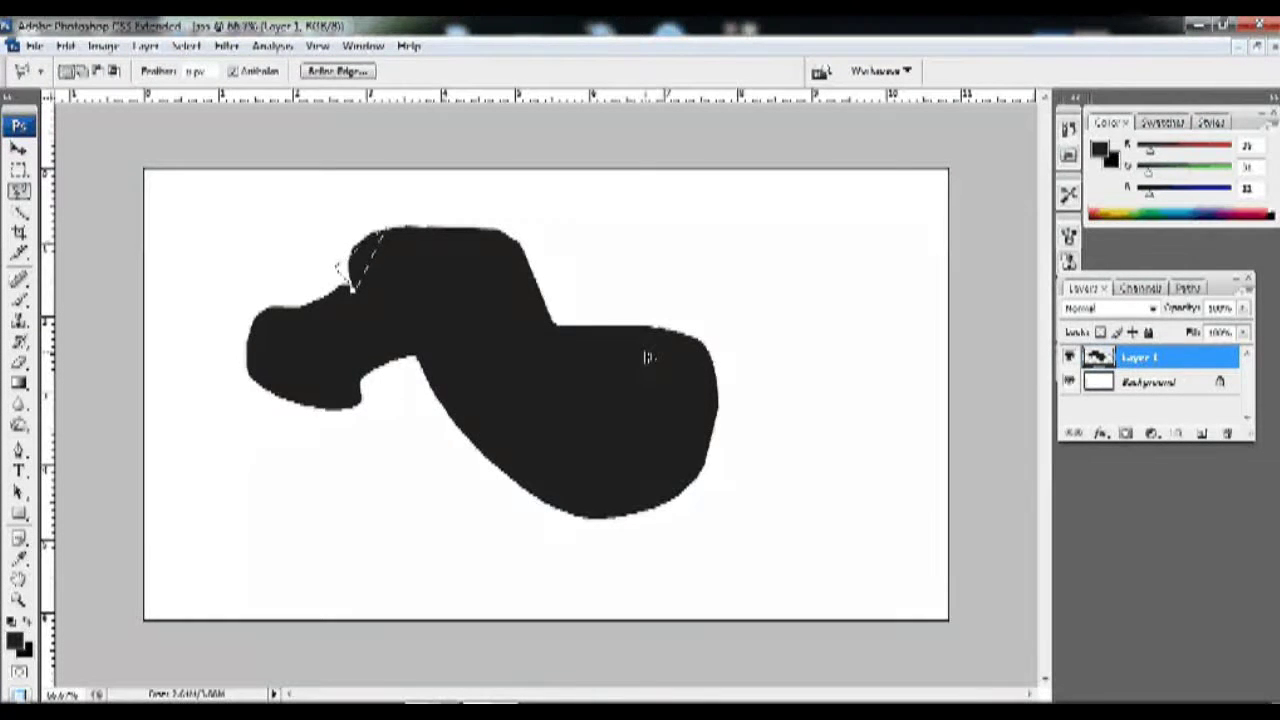
Step: Clear the remaining selection and move the whole dark shape down and to the right on the canvas
key(ctrl+d)
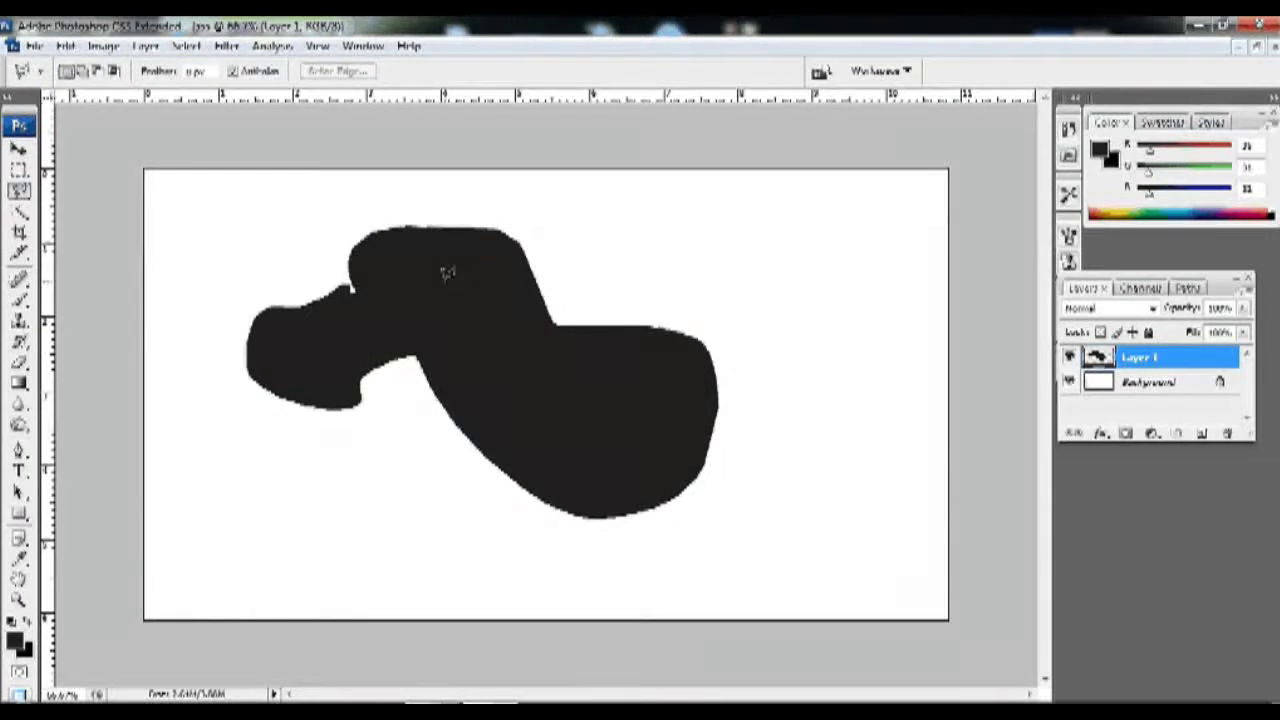
key(v)
mouse_move(443, 294)
mouse_down()
mouse_move(523, 322)
mouse_move(525, 370)
mouse_move(505, 378)
mouse_move(523, 385)
mouse_up()
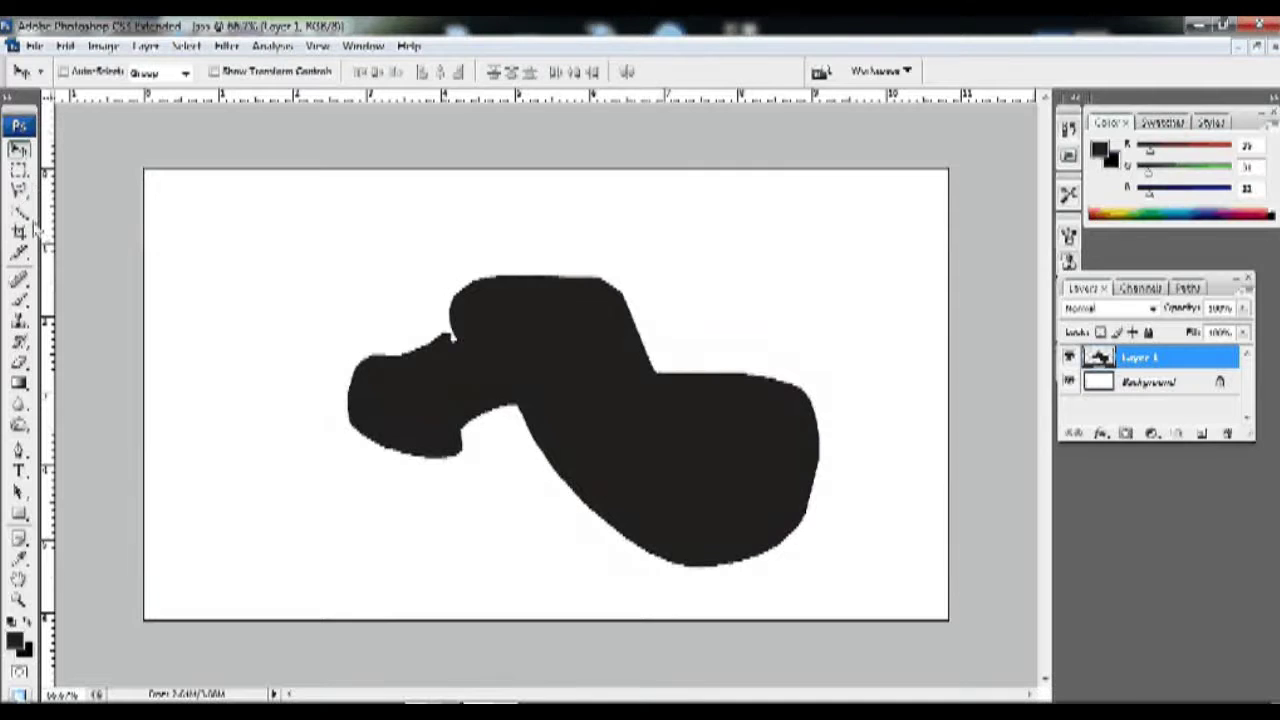
Step: Trace a selection along the dark shape's entire outline with the Magnetic Lasso and clear it
click(19, 190)
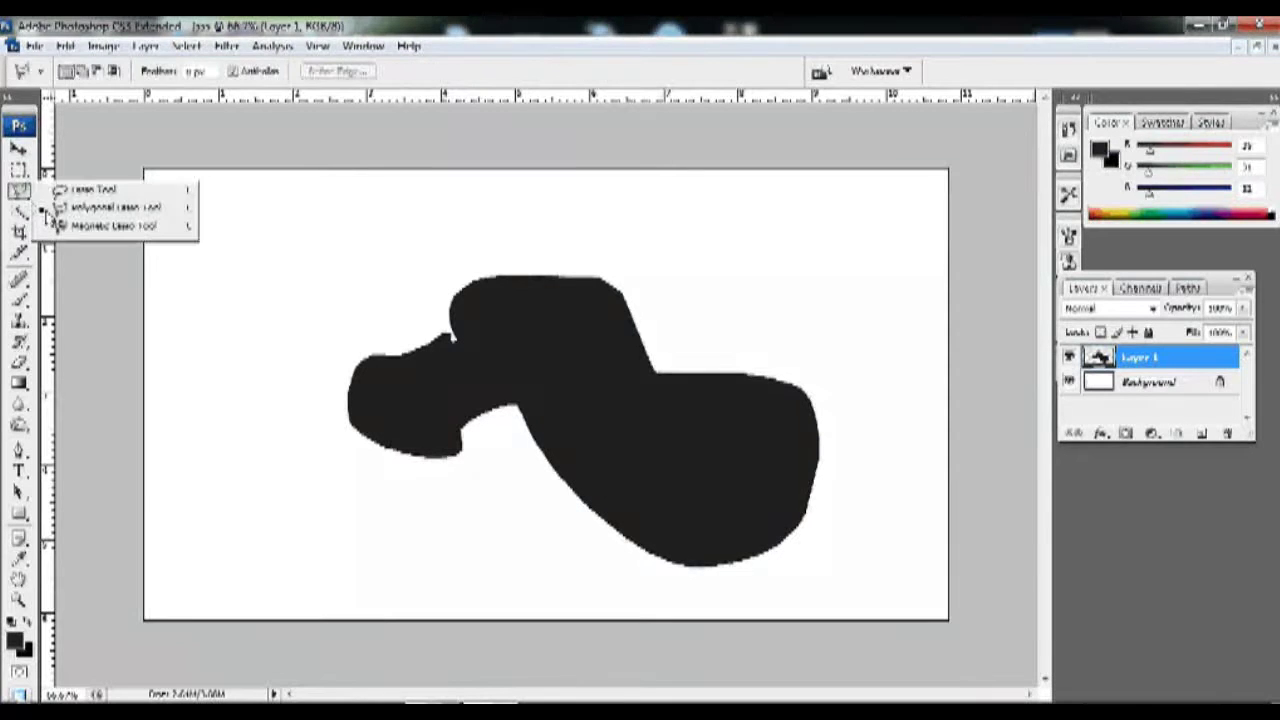
click(62, 226)
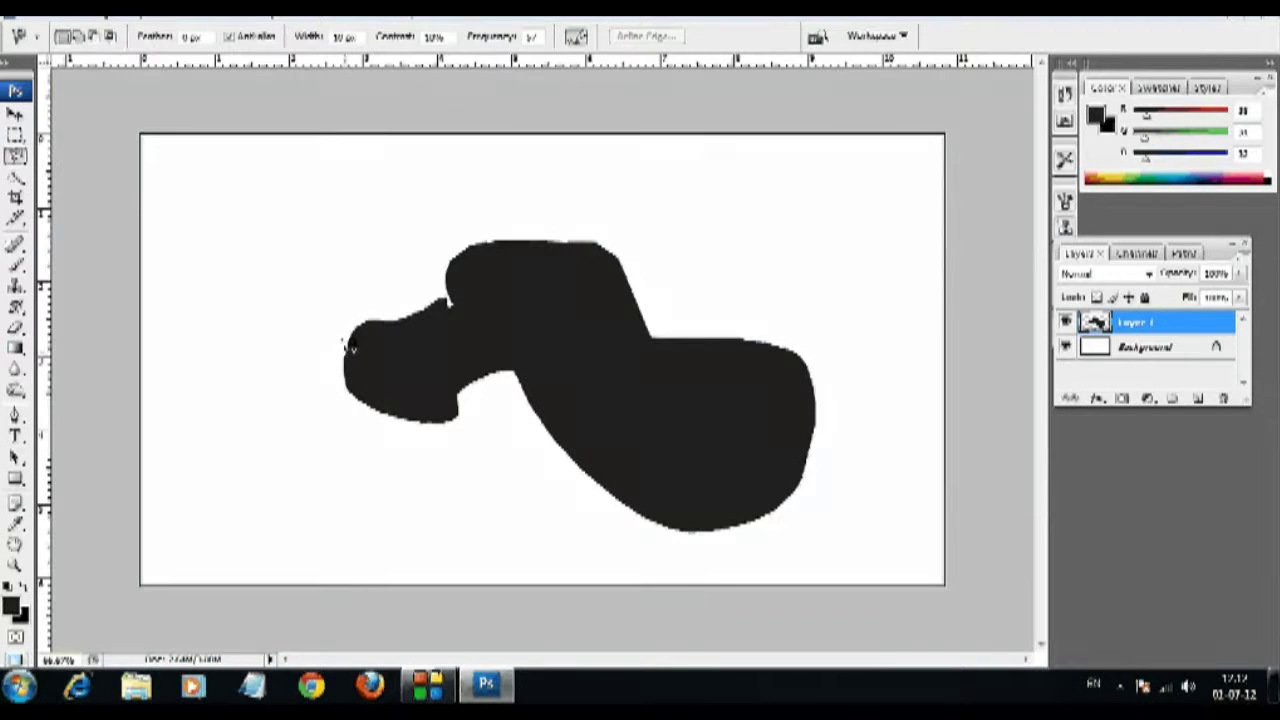
click(350, 345)
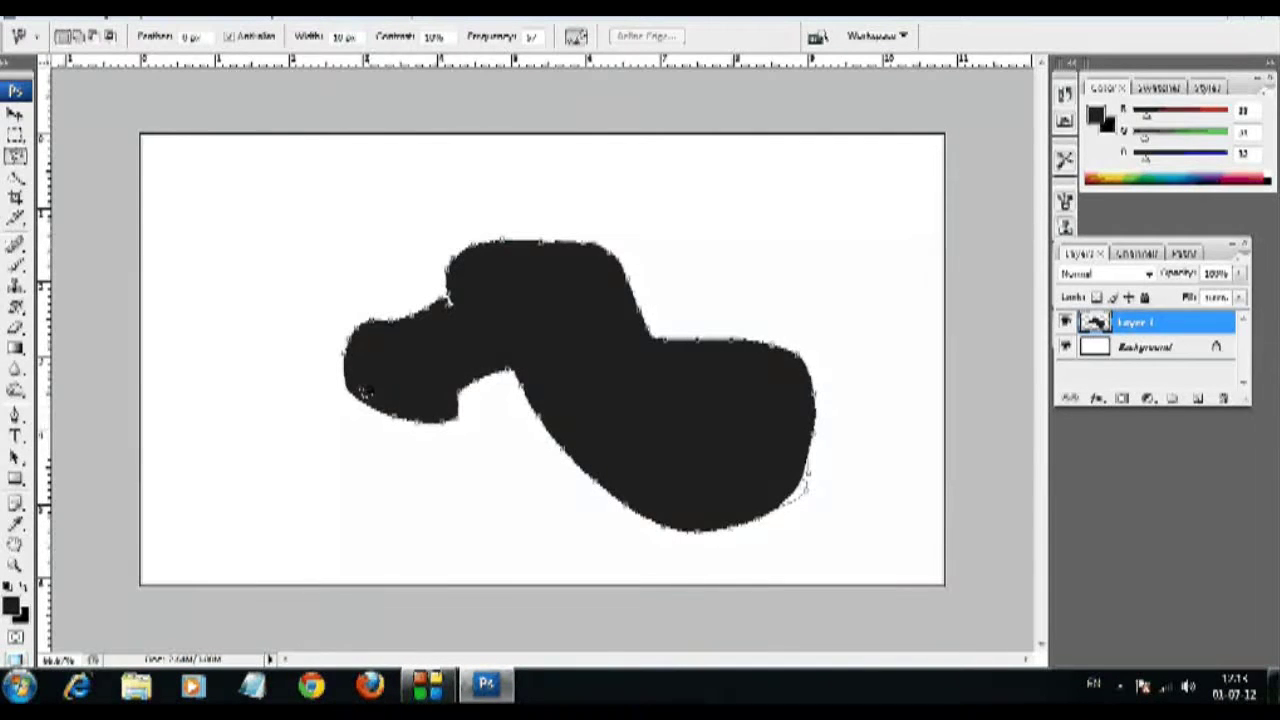
double_click(346, 339)
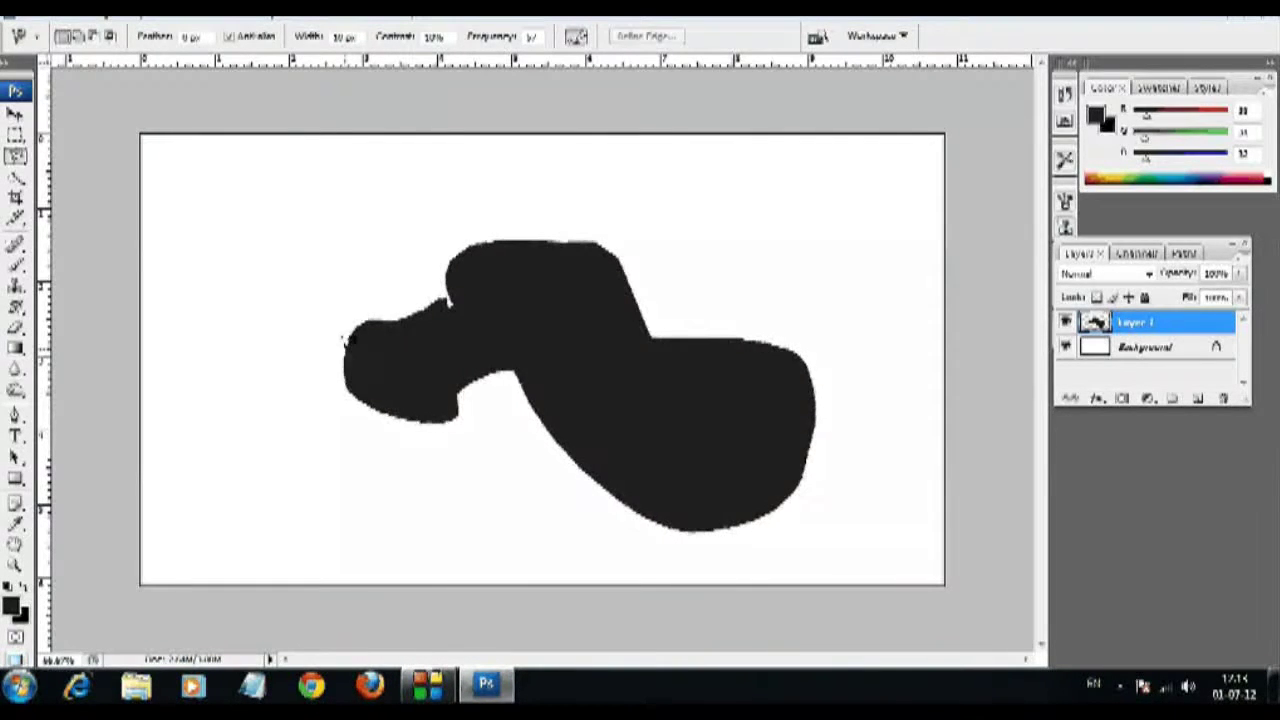
click(511, 384)
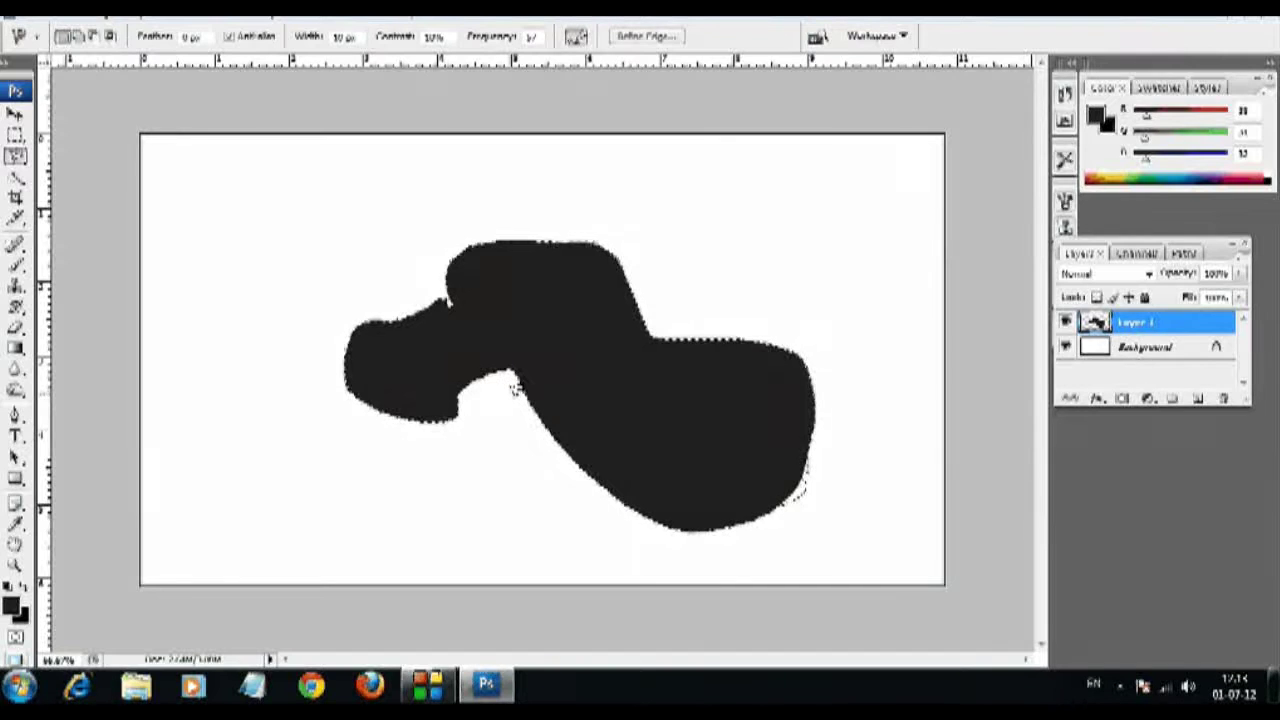
click(265, 322)
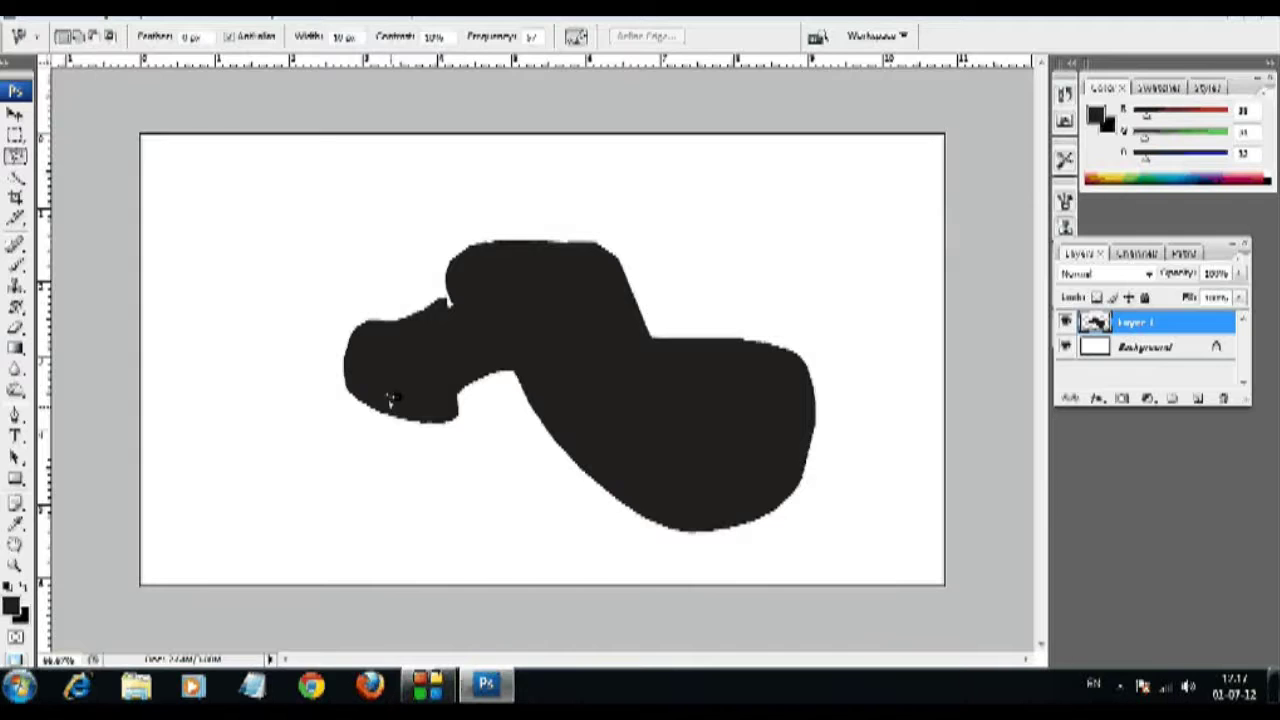
Step: Open the freshcut tulip image from the Tut 2 folder
key(ctrl+o)
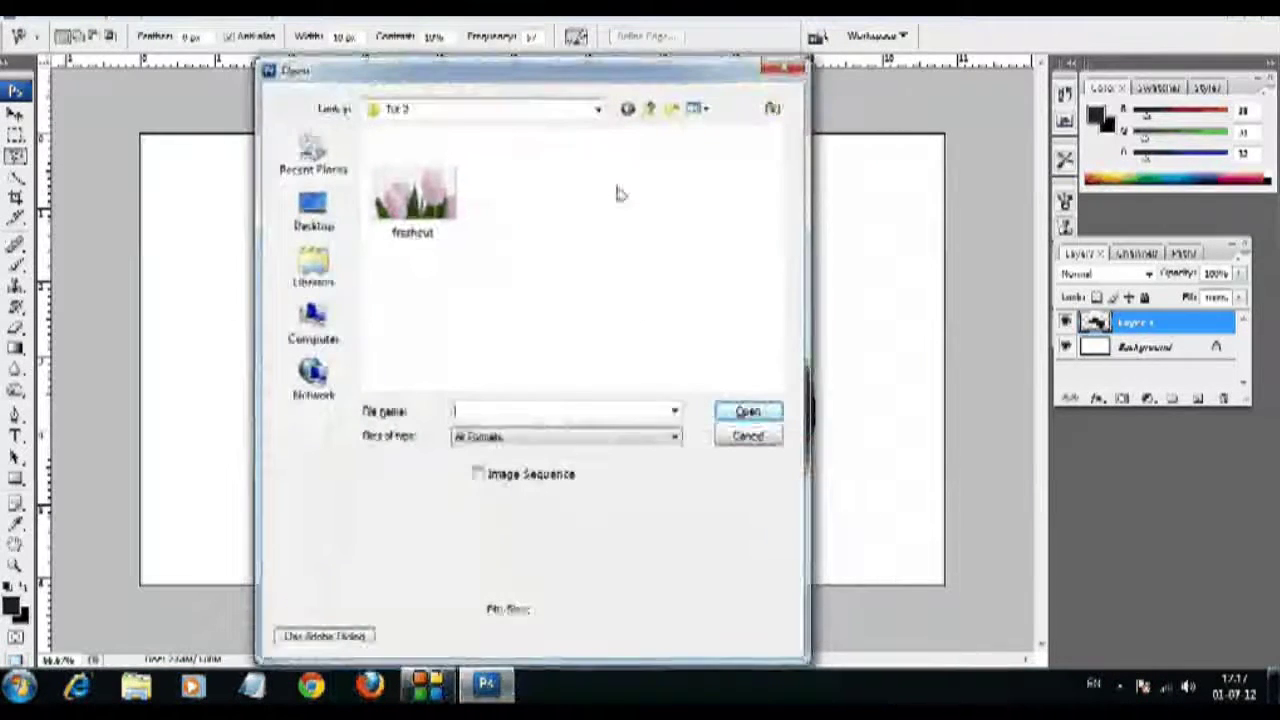
key(shift+Tab)
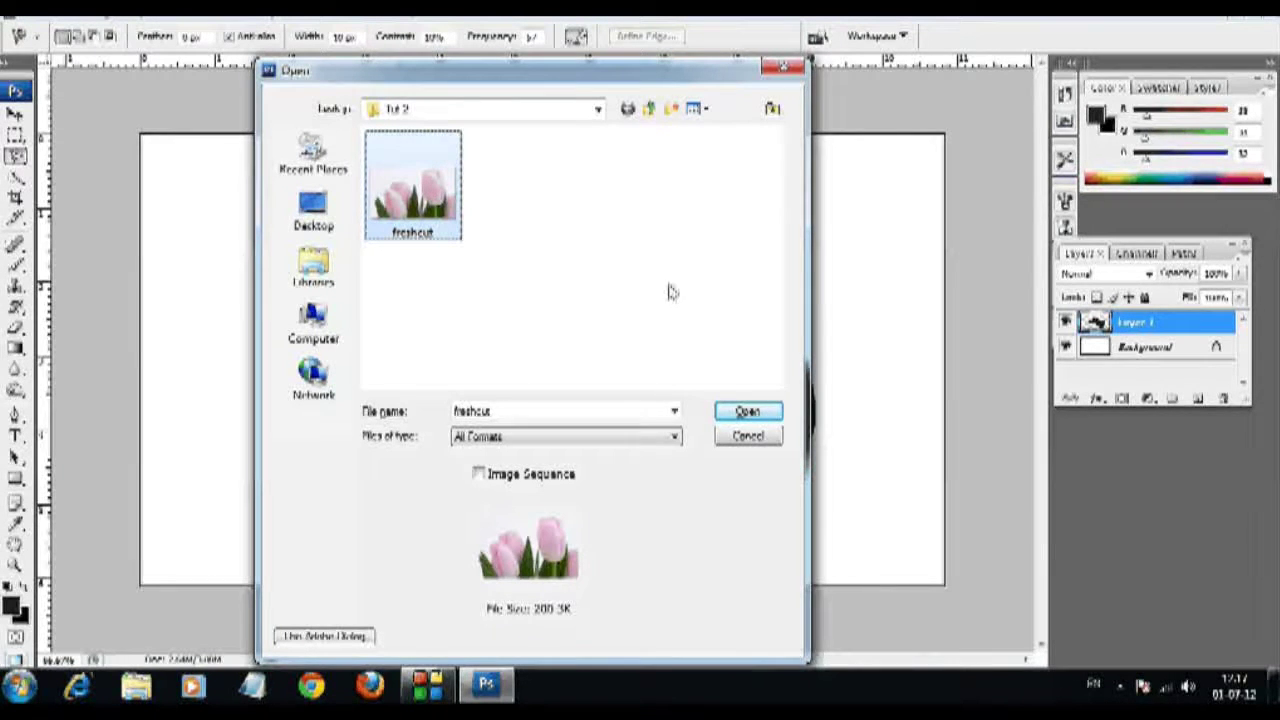
click(746, 413)
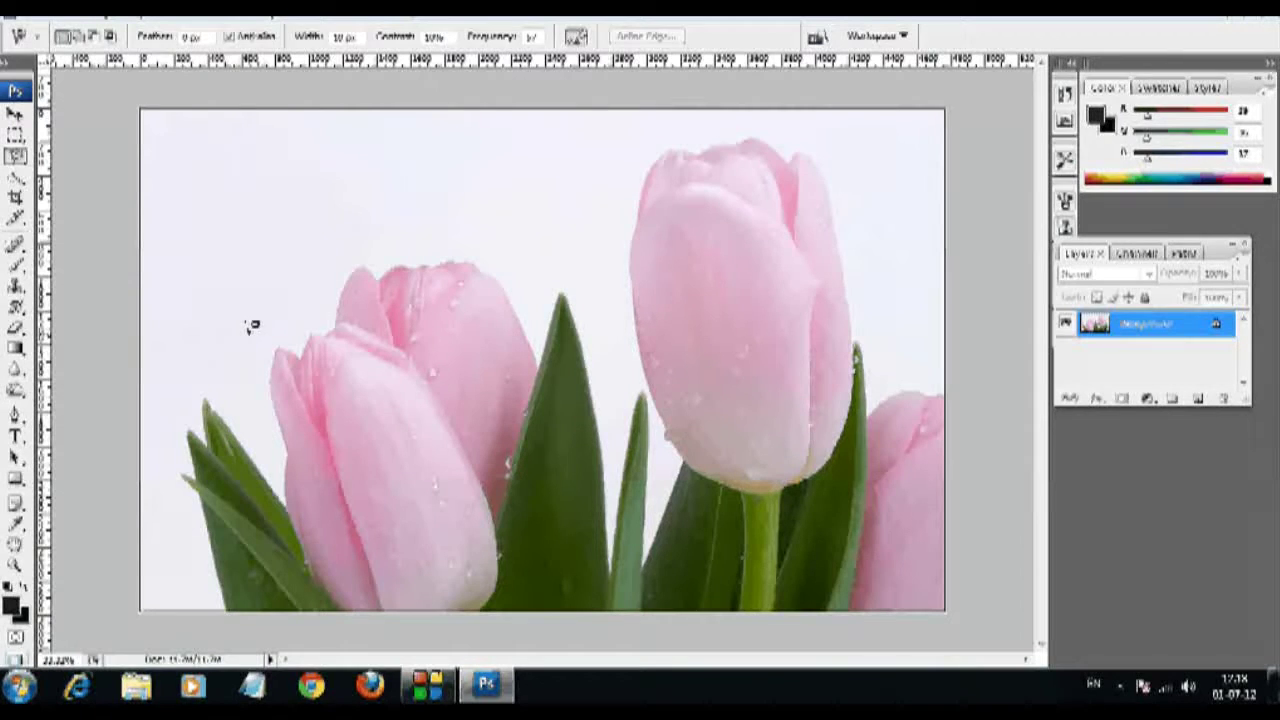
Step: Draw a loose freehand Lasso selection around the upper part of the rear tulip in the left flower group
key(shift+l)
mouse_move(325, 235)
mouse_down()
mouse_move(409, 206)
mouse_move(457, 416)
mouse_move(314, 262)
mouse_up()
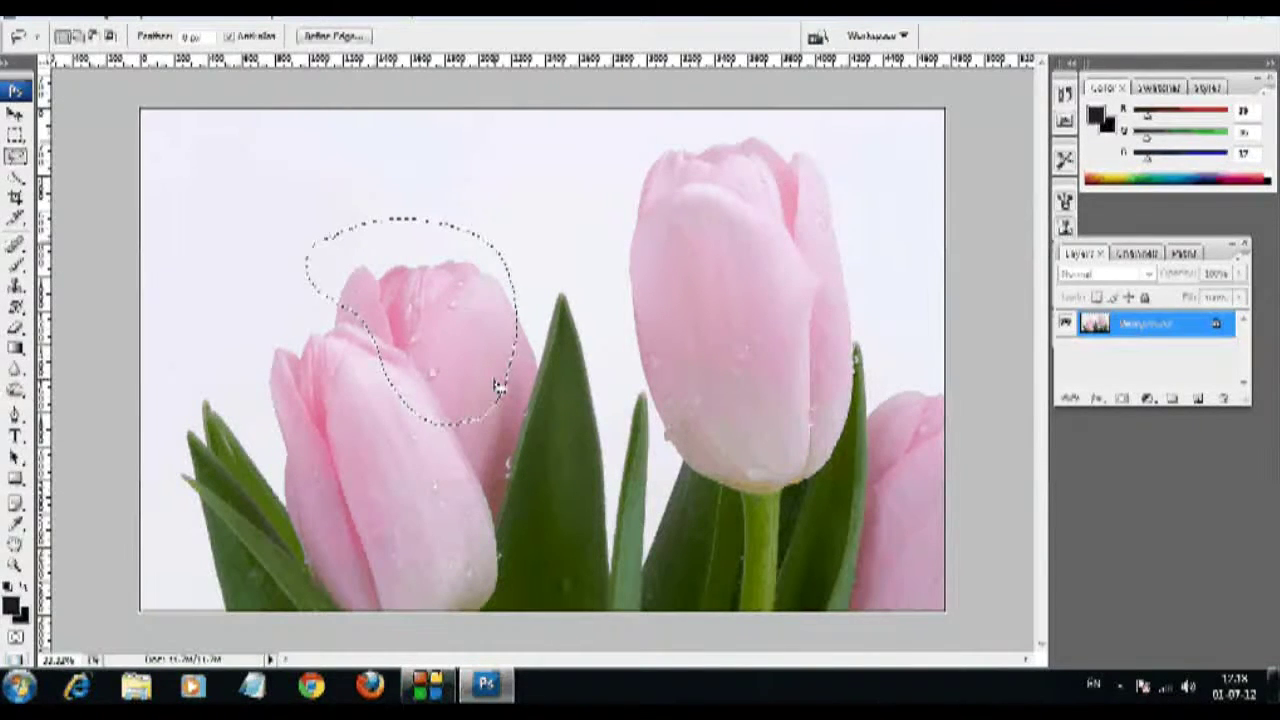
Step: Fill the lasso selection on the rear tulip with the dark foreground colour and undo the fill
key(alt+BackSpace)
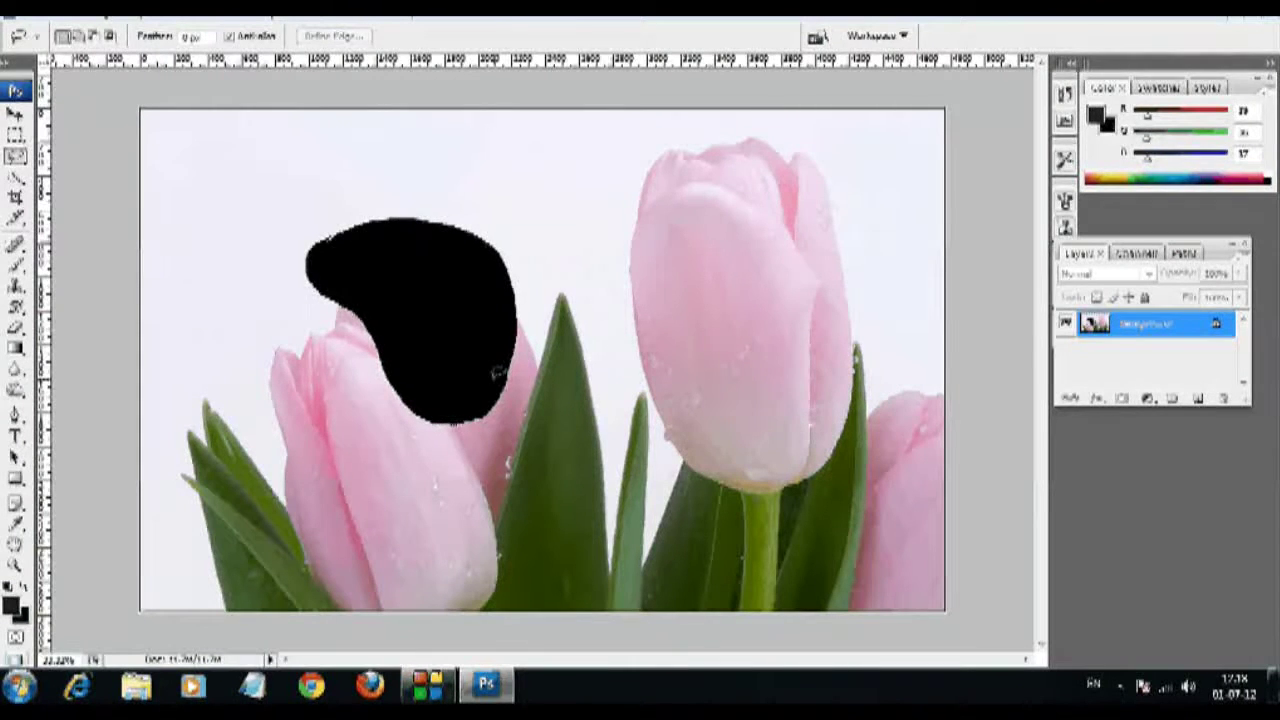
key(8)
key(ctrl+z)
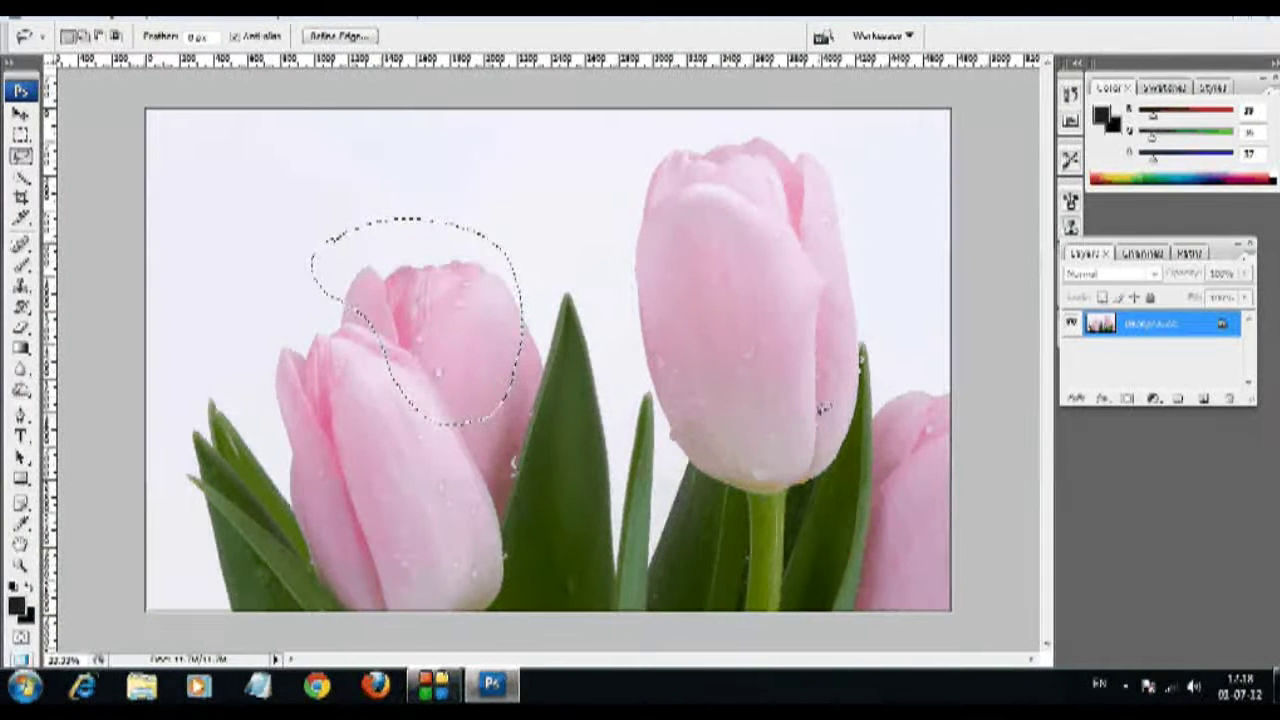
Step: Clear the lasso selection and convert the Background into a regular layer named Layer 0
click(817, 408)
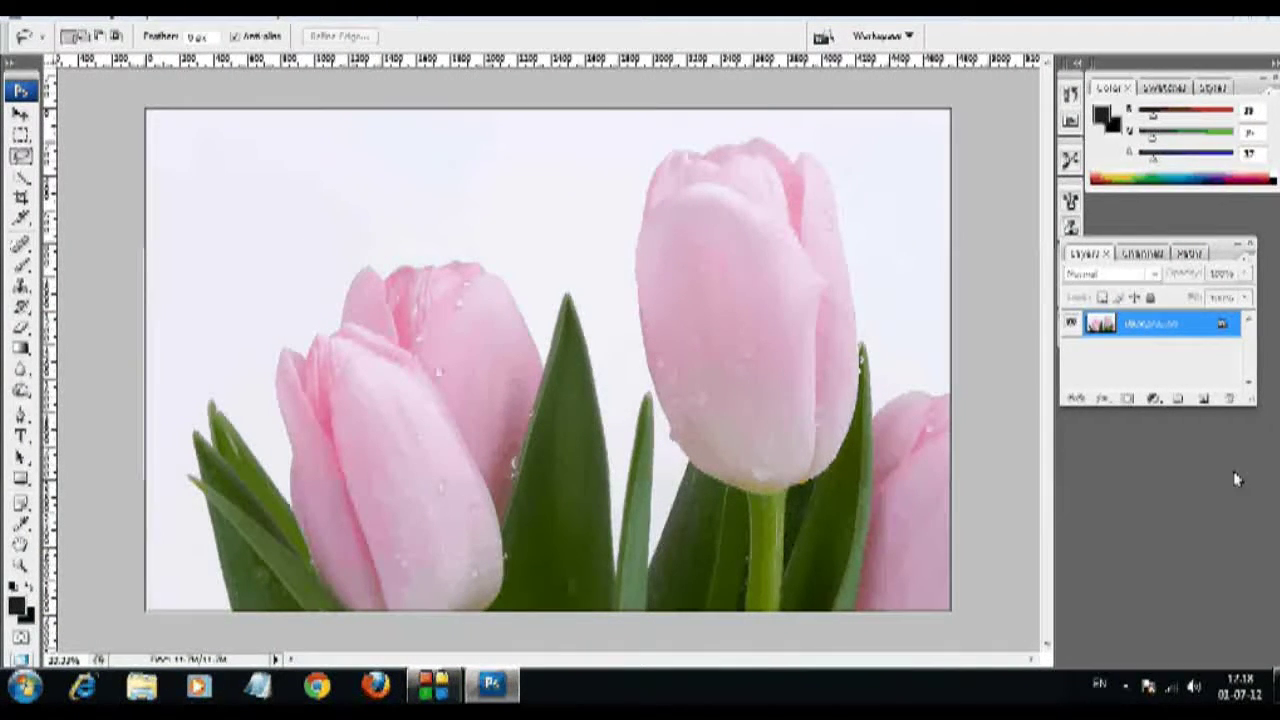
double_click(1147, 328)
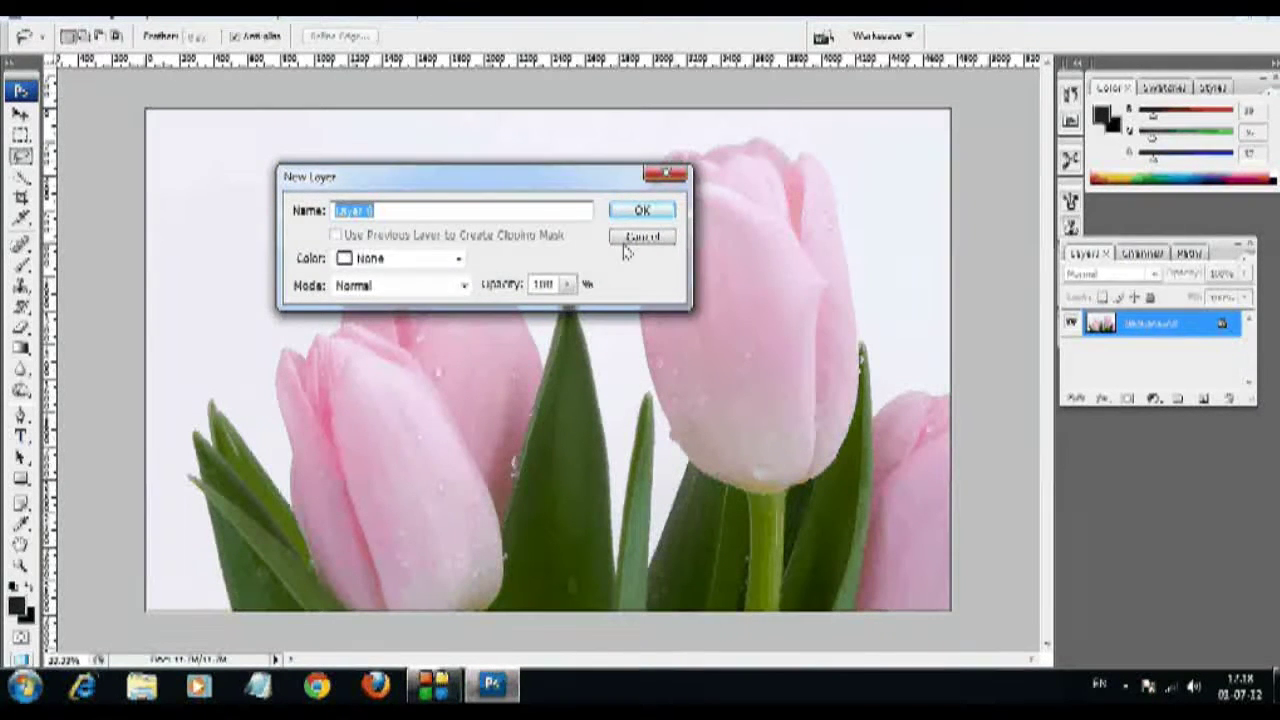
click(642, 210)
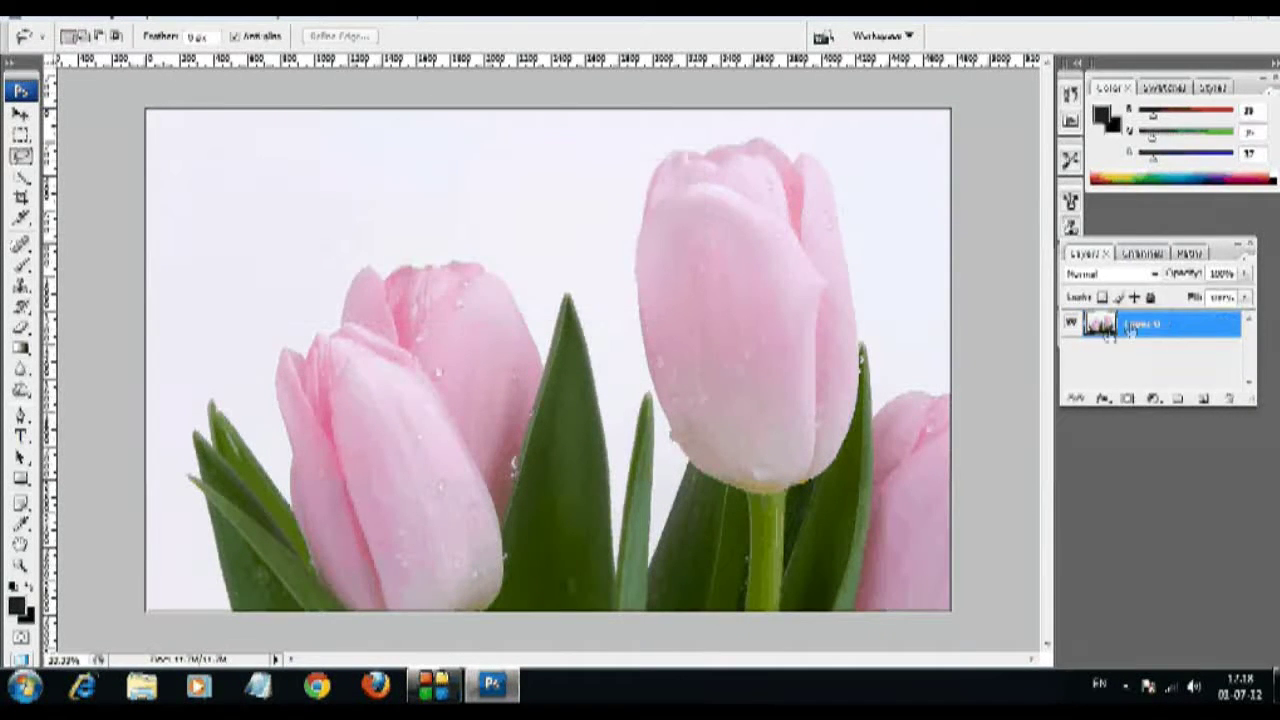
Step: Lasso an oval area around the upper part of the rear tulip, delete its pixels and clear the selection
mouse_move(442, 222)
mouse_down()
mouse_move(365, 245)
mouse_move(415, 214)
mouse_up()
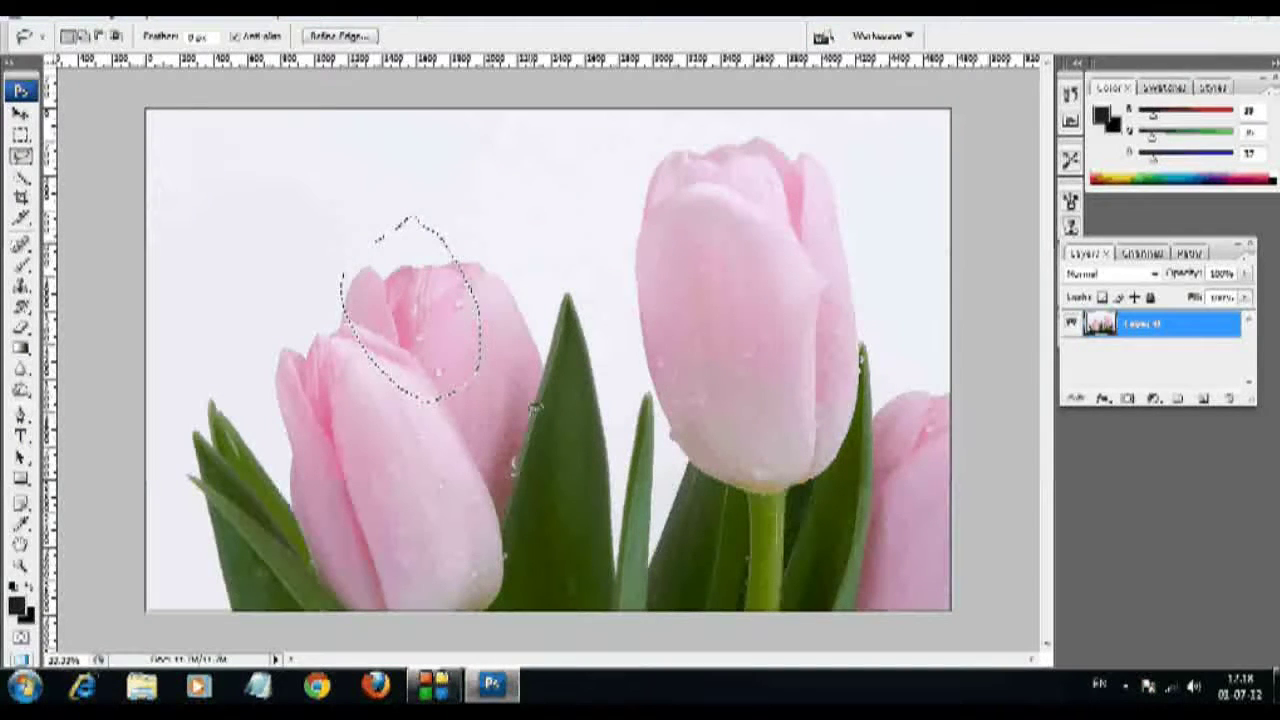
key(Delete)
key(ctrl+d)
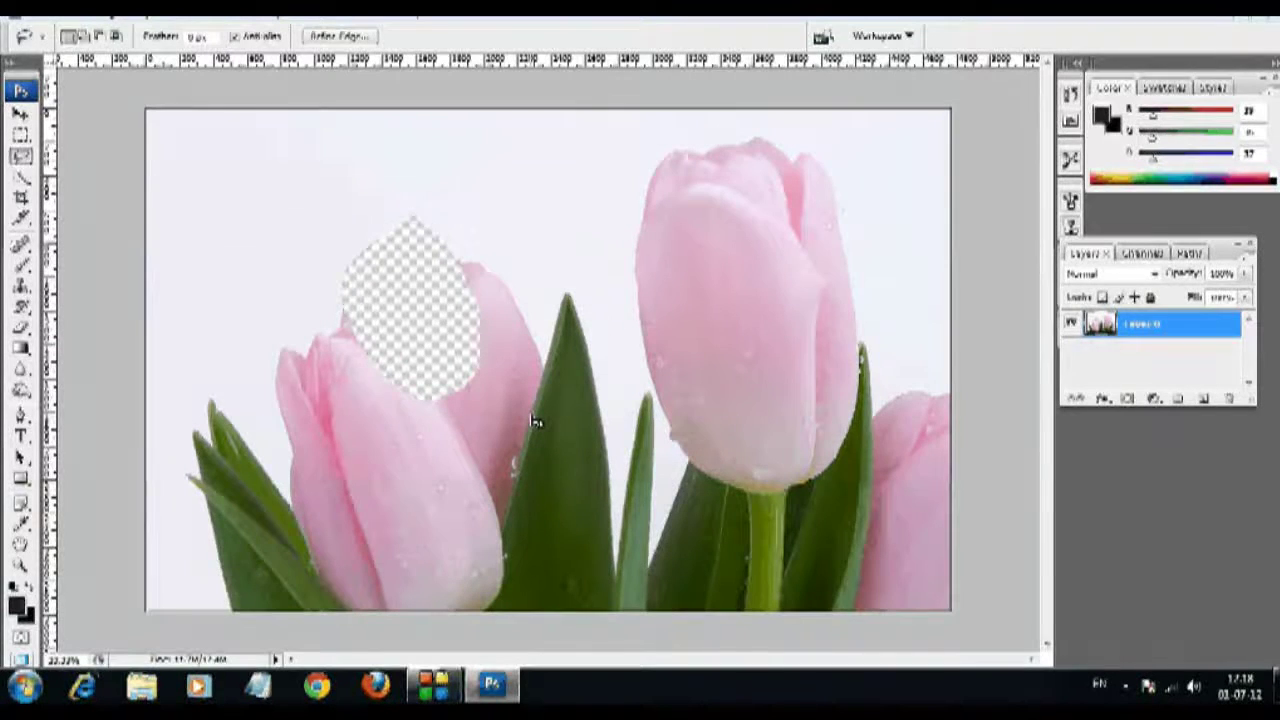
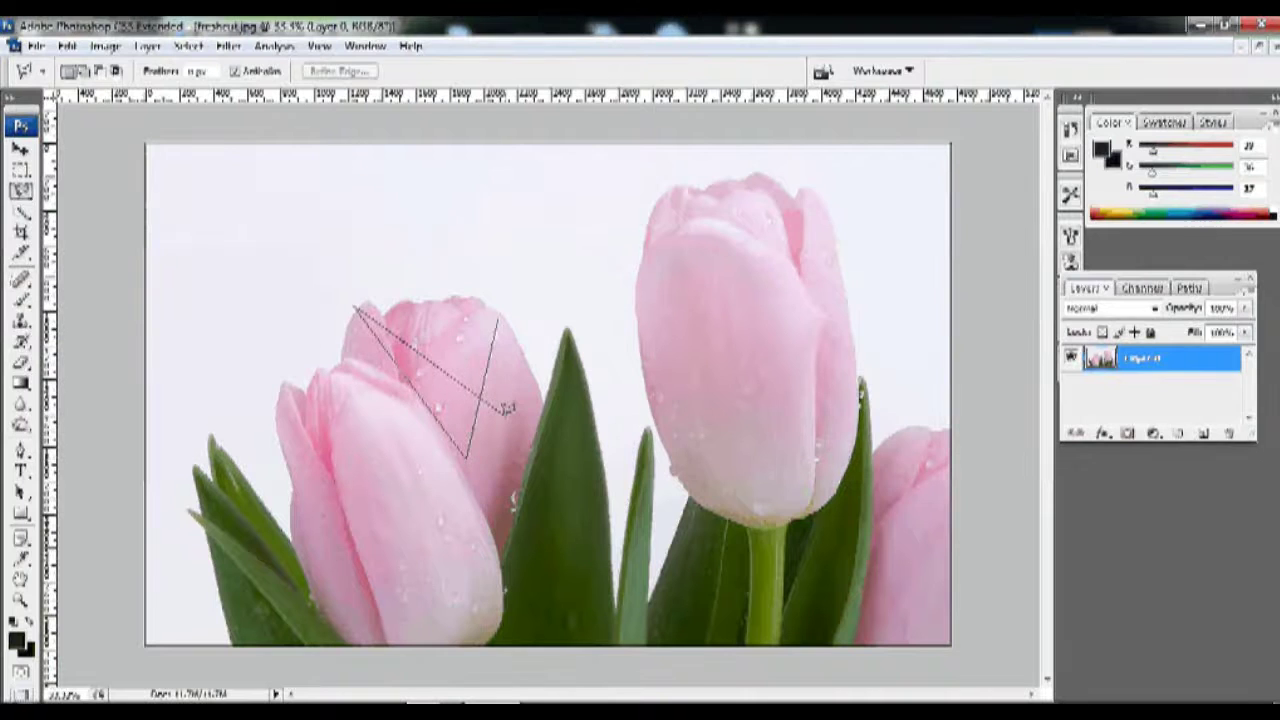
Step: Outline part of the rear tulip with straight Polygonal Lasso segments and clear the selection
double_click(506, 409)
key(ctrl+d)
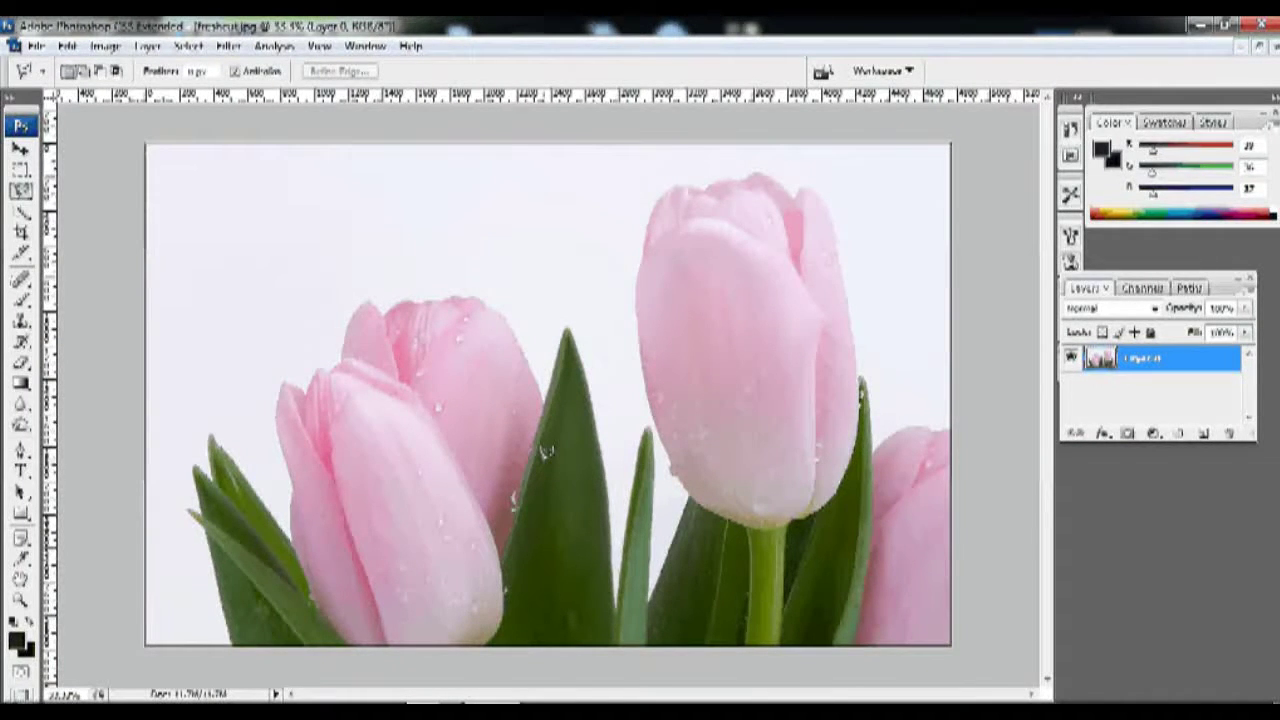
Step: Trace all the tulips and leaves with the Magnetic Lasso and close the selection along the photo's bottom edge
key(shift+l)
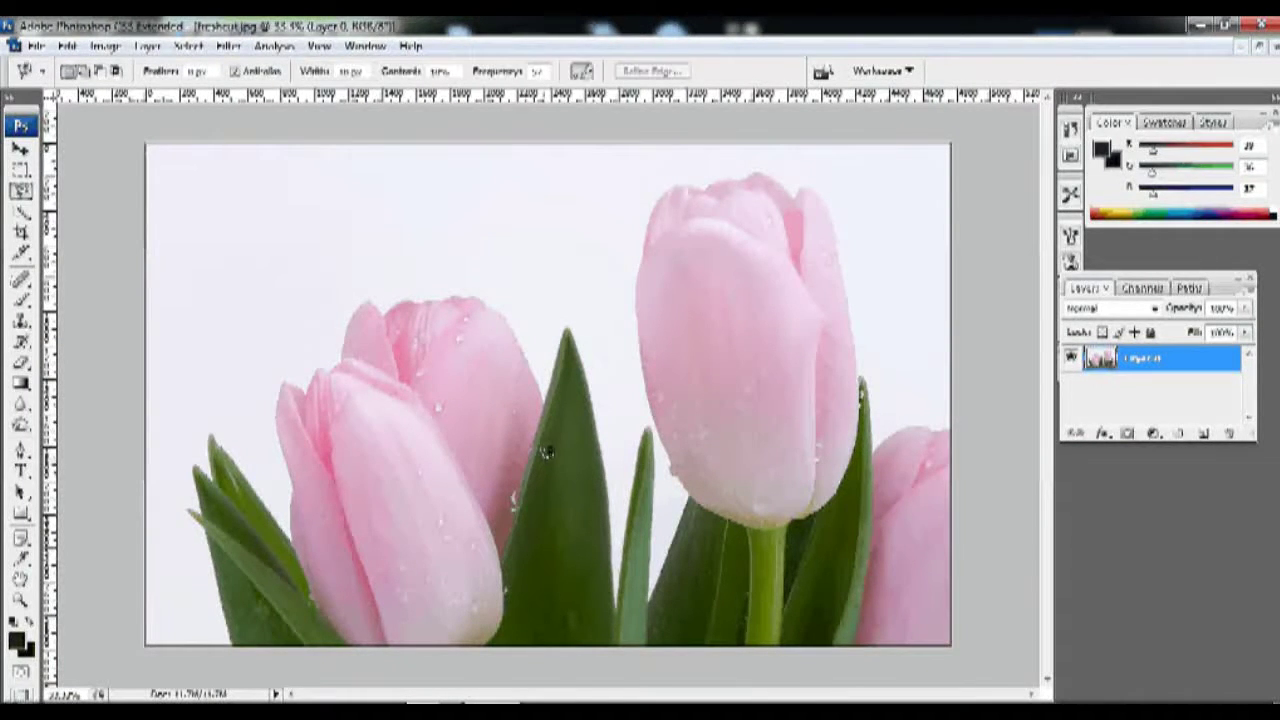
click(236, 632)
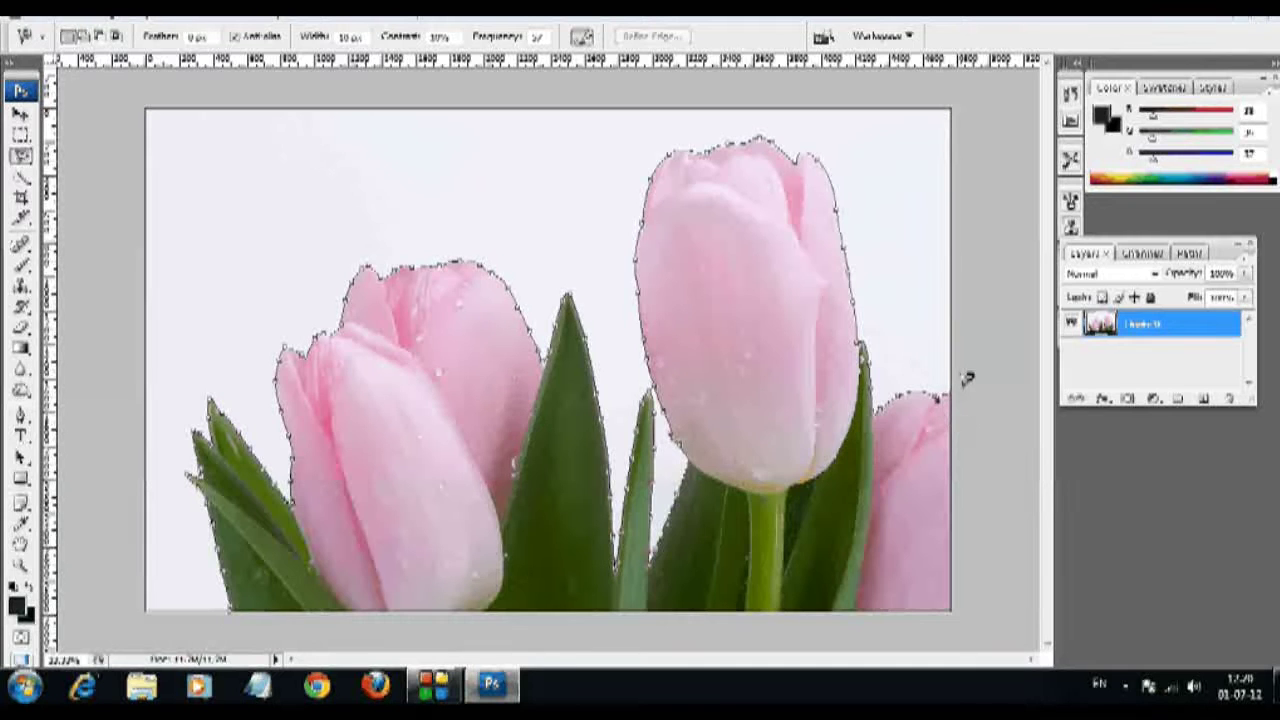
double_click(957, 617)
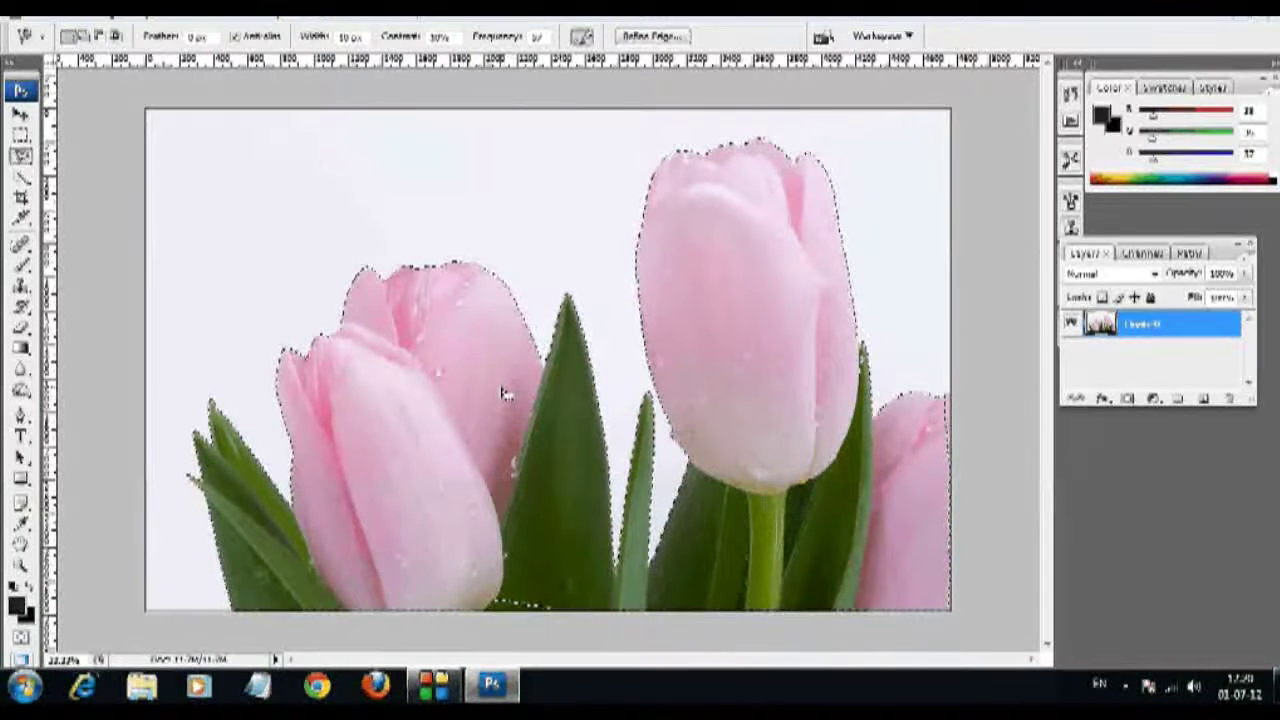
Step: Move the selected tulips slightly up and to the right with the Move tool
key(v)
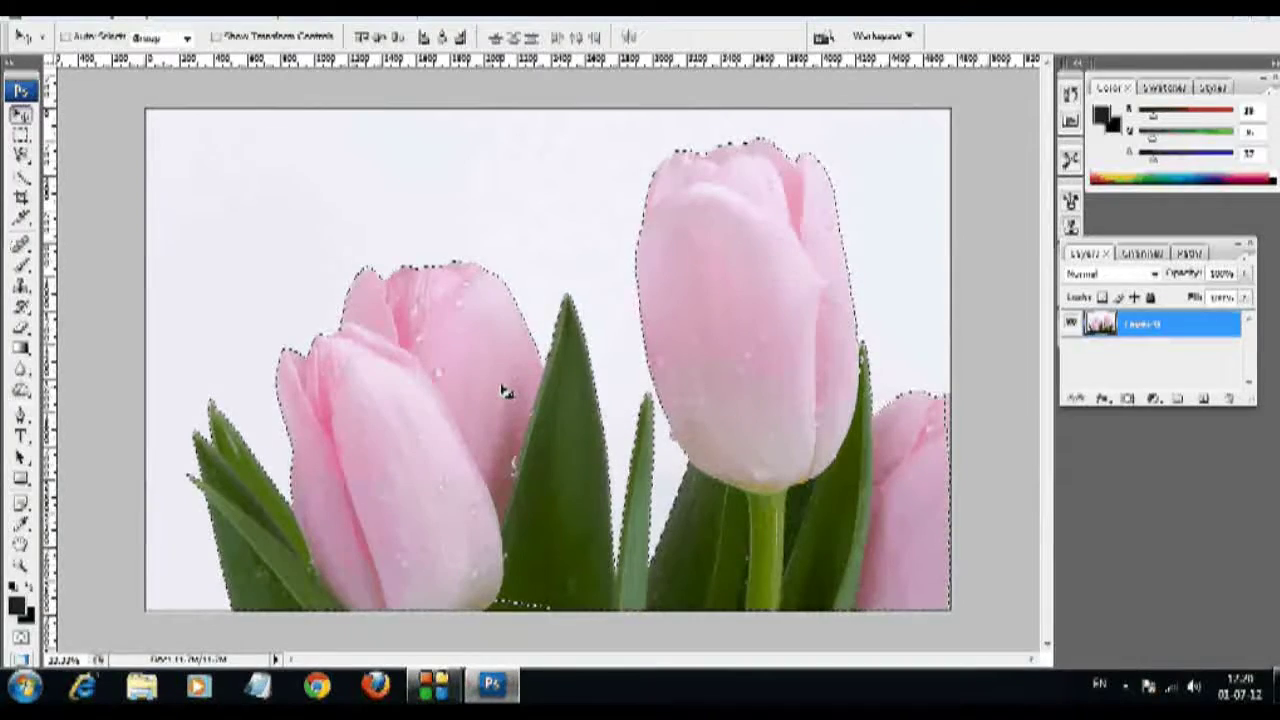
mouse_move(545, 532)
mouse_down()
mouse_move(480, 413)
mouse_move(595, 522)
mouse_move(405, 352)
mouse_move(551, 473)
mouse_move(466, 390)
mouse_move(651, 530)
mouse_move(366, 434)
mouse_move(480, 525)
mouse_move(420, 450)
mouse_move(558, 535)
mouse_up()
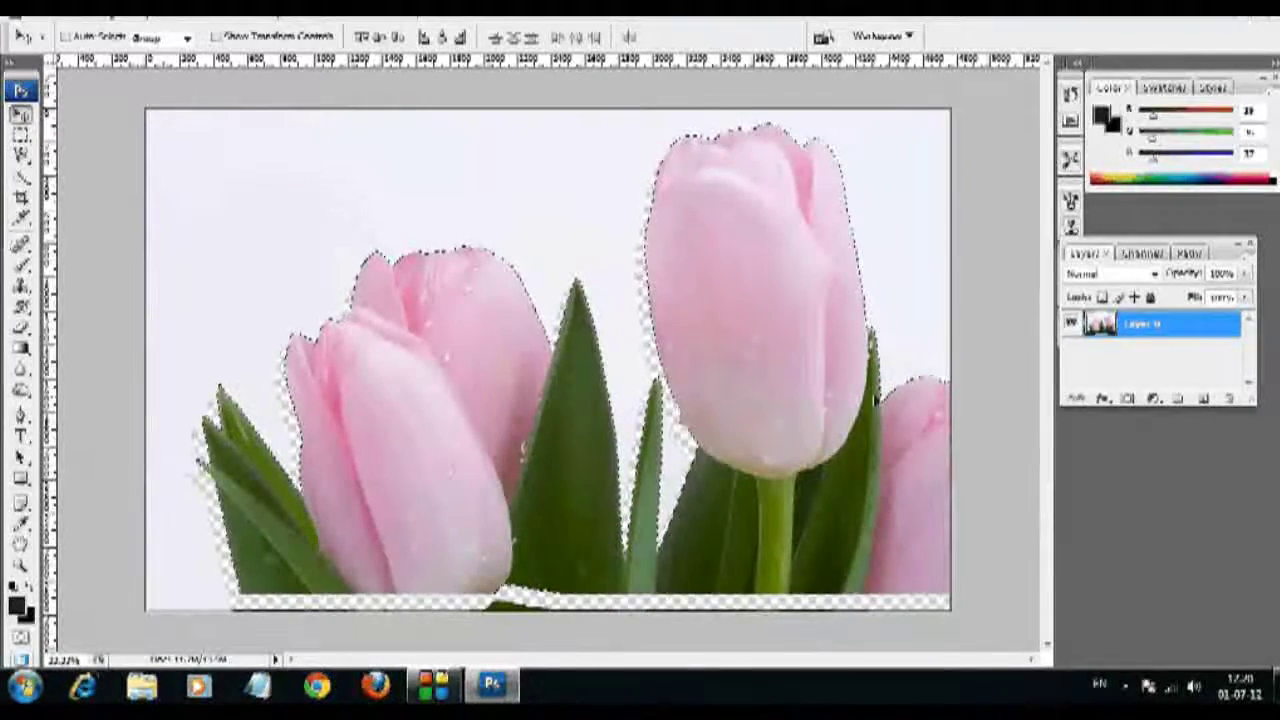
Step: Float the image windows, cut the selected tulips, paste them into the dark-shape document and move them up and to the left
click(1257, 18)
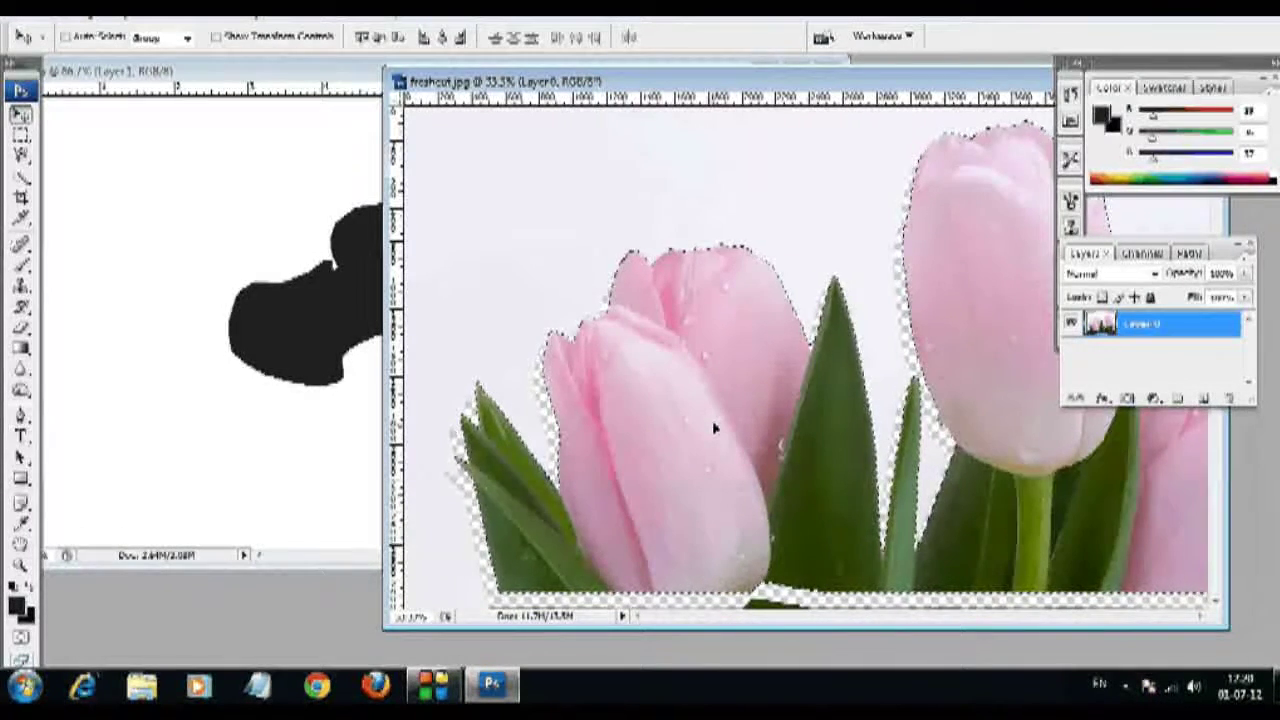
key(Delete)
click(120, 76)
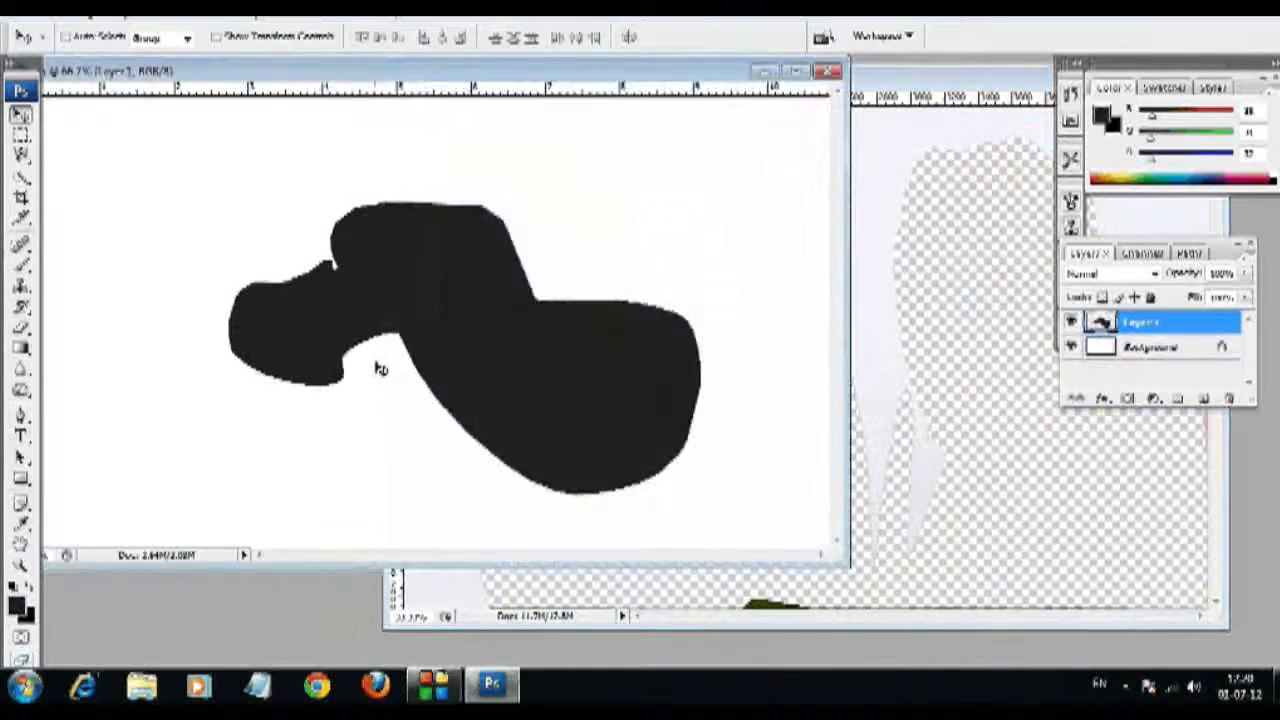
key(ctrl+v)
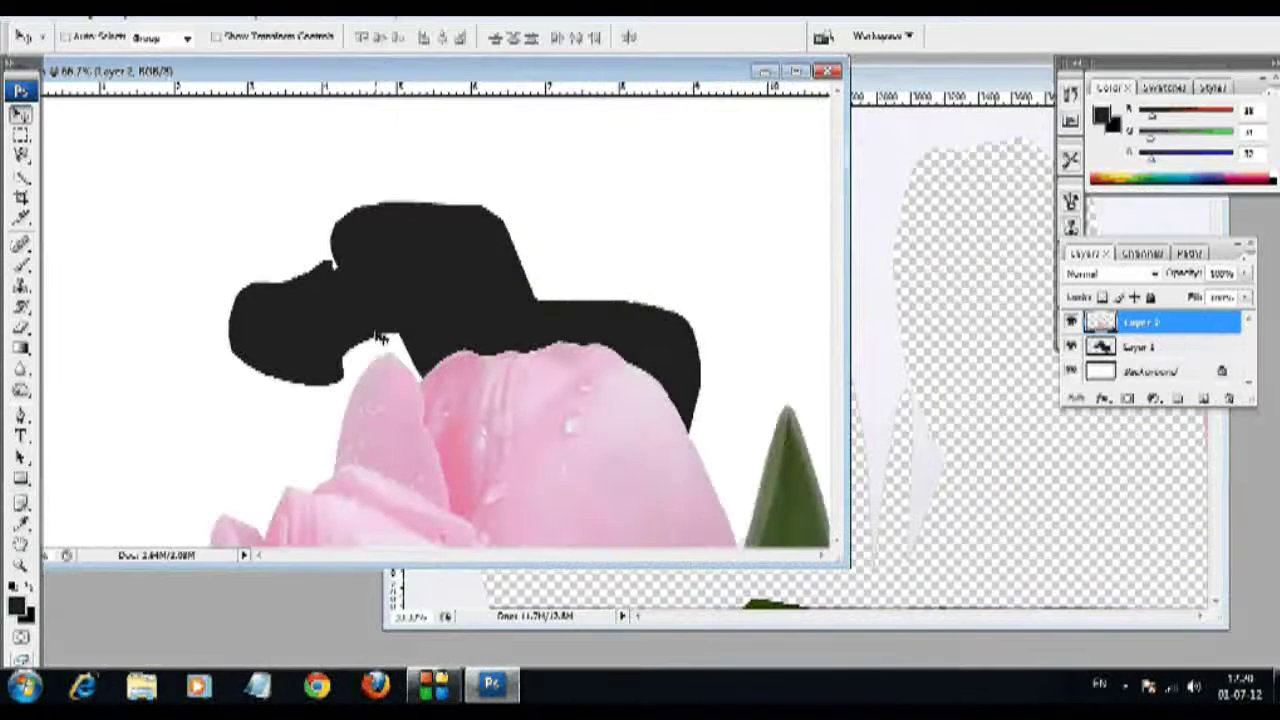
drag(475, 452, 334, 229)
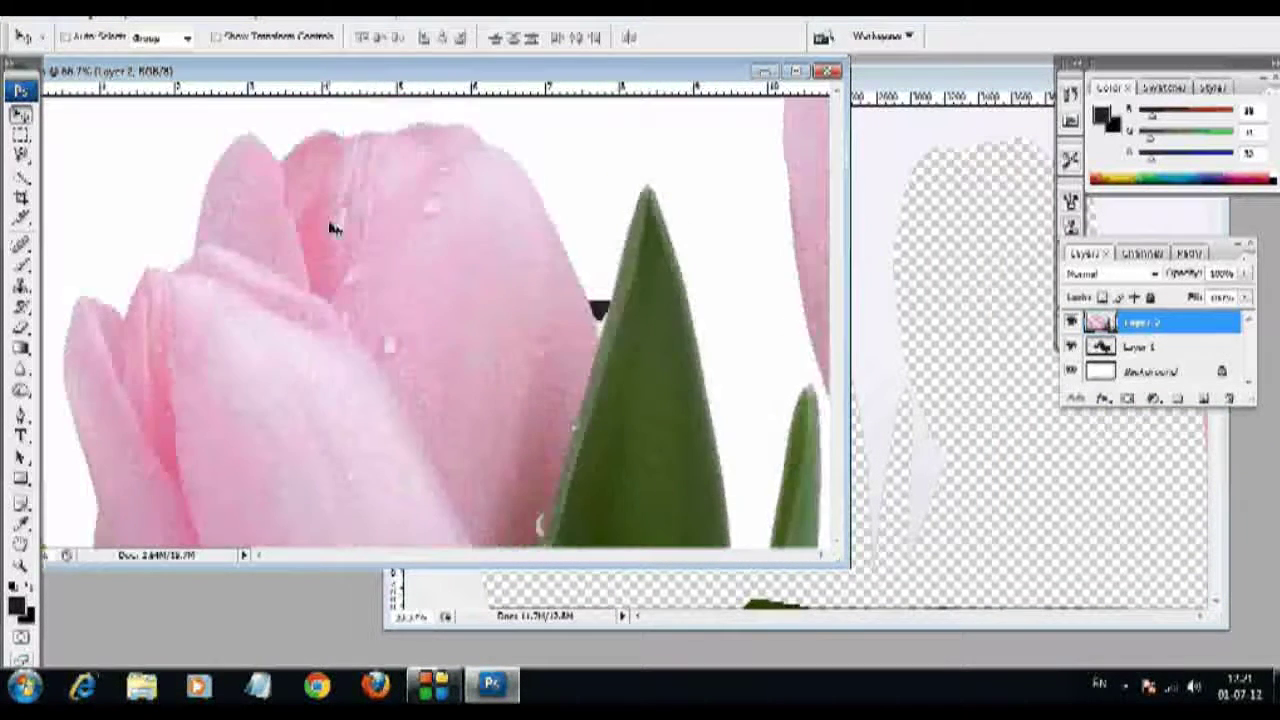
Step: Free Transform the pasted tulips down to about 39% and place them over the dark shape, inside the canvas
key(ctrl+minus)
key(ctrl+minus)
key(ctrl+t)
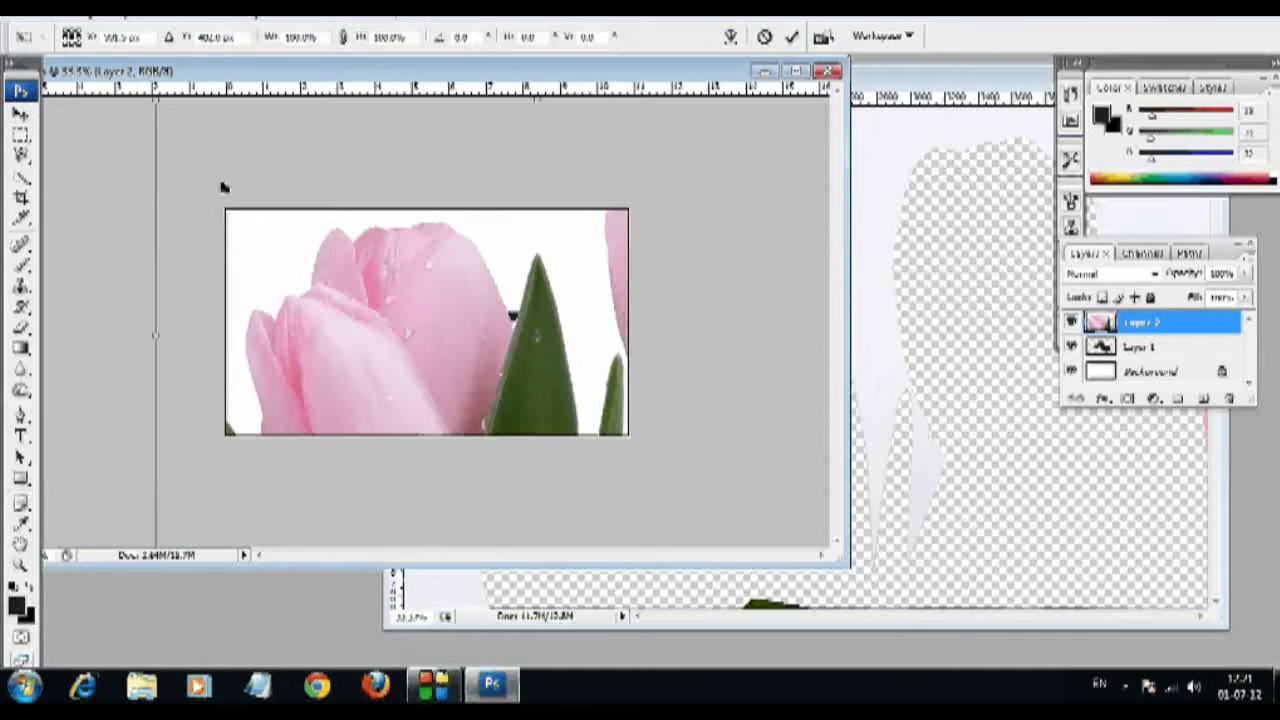
drag(157, 100, 554, 346)
drag(666, 513, 355, 358)
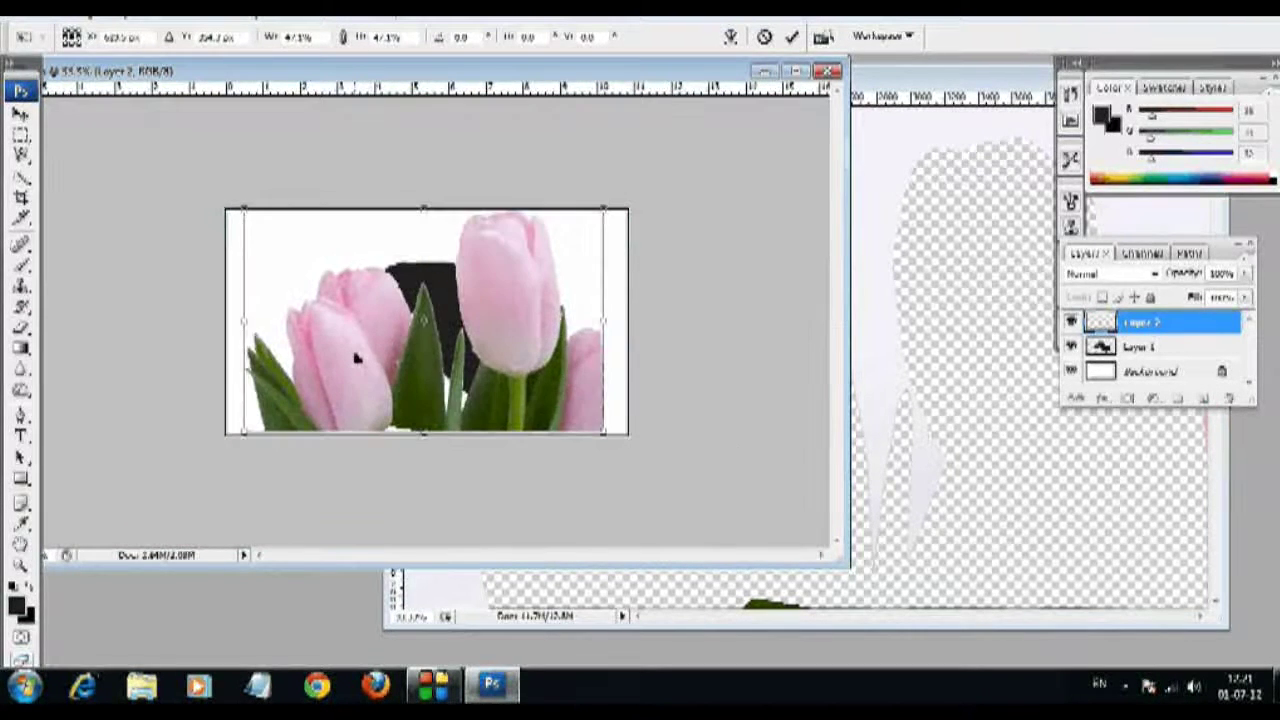
drag(603, 220, 540, 254)
drag(477, 328, 511, 340)
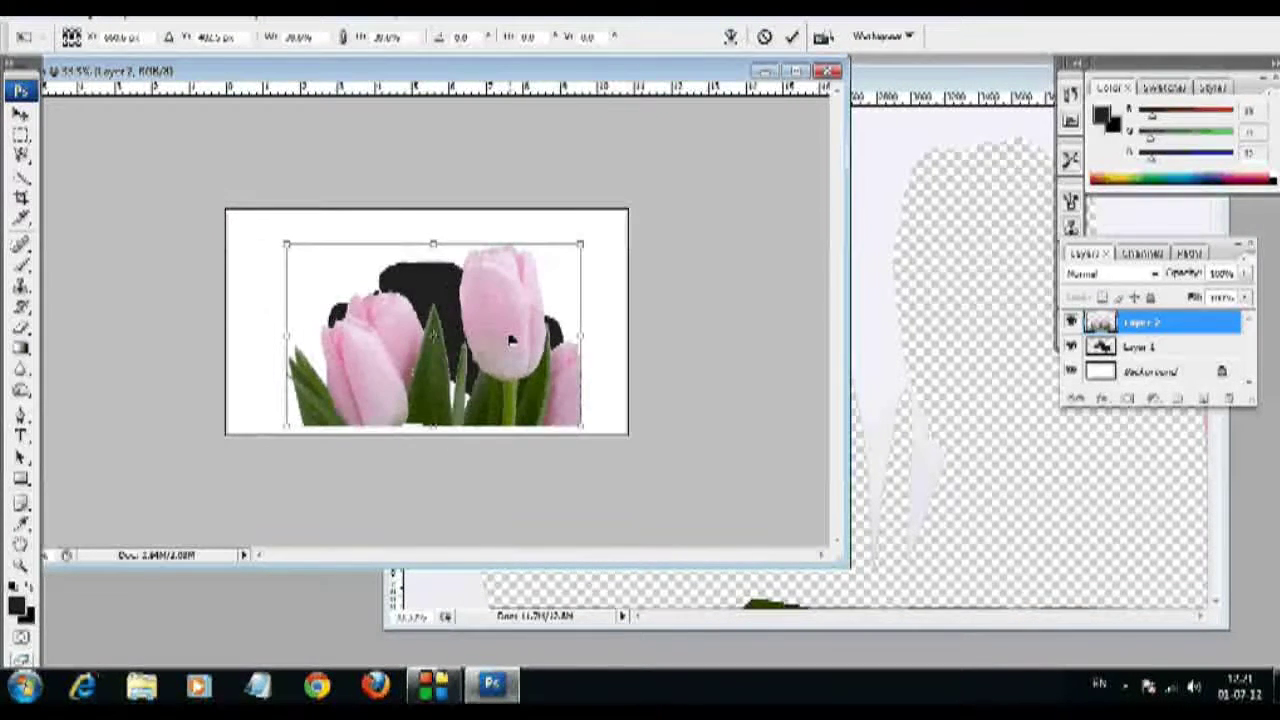
key(Return)
key(ctrl+plus)
key(ctrl+plus)
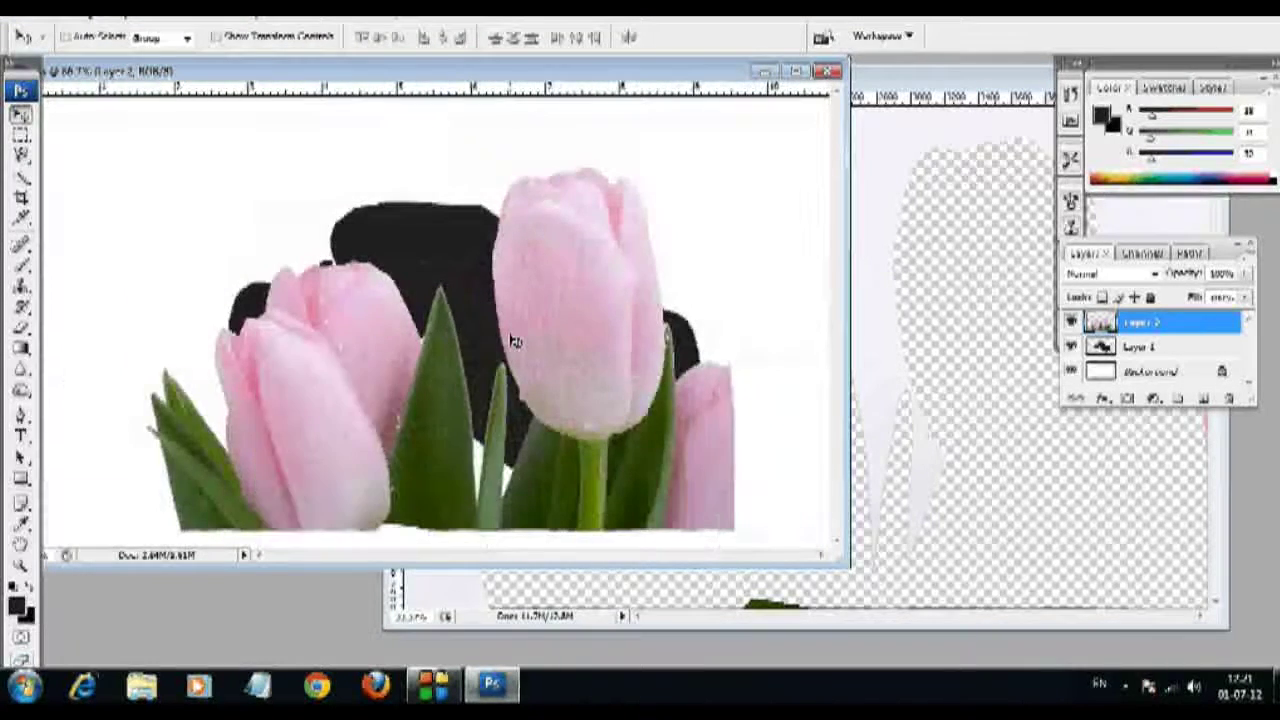
Step: Return to the freshcut image, undo the cut of the tulips and shift its window to the left
click(891, 105)
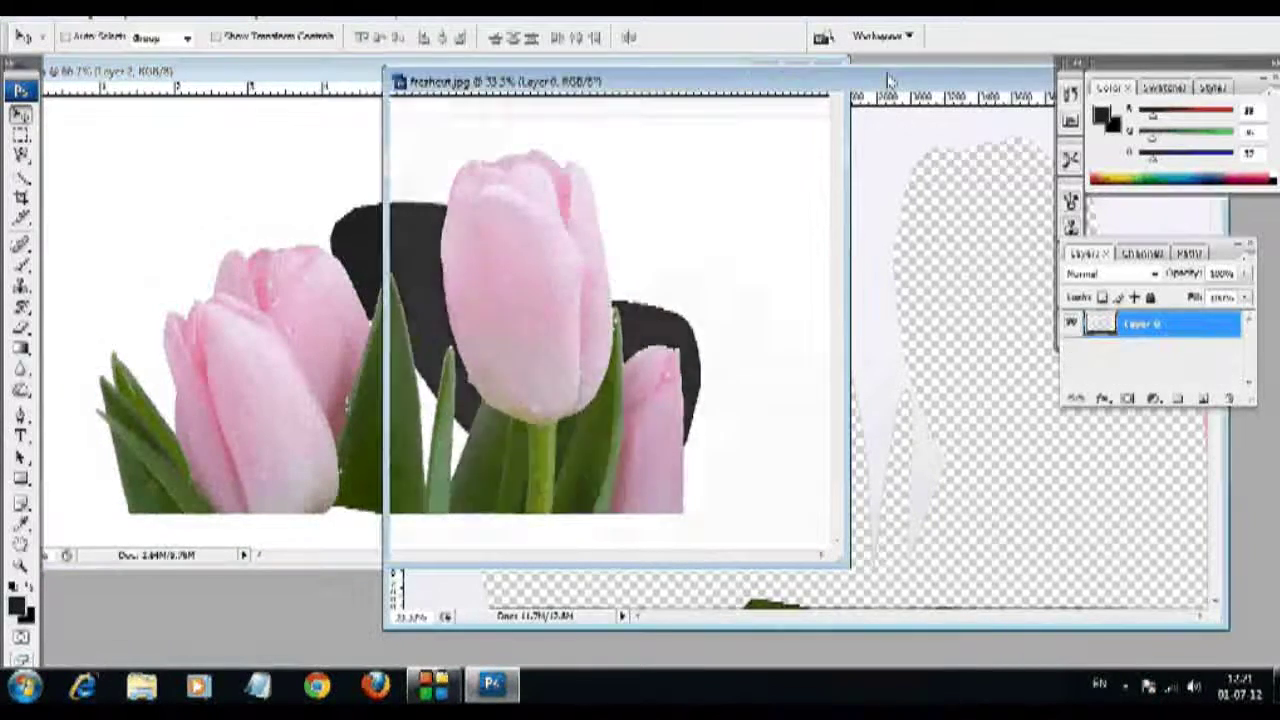
key(ctrl+z)
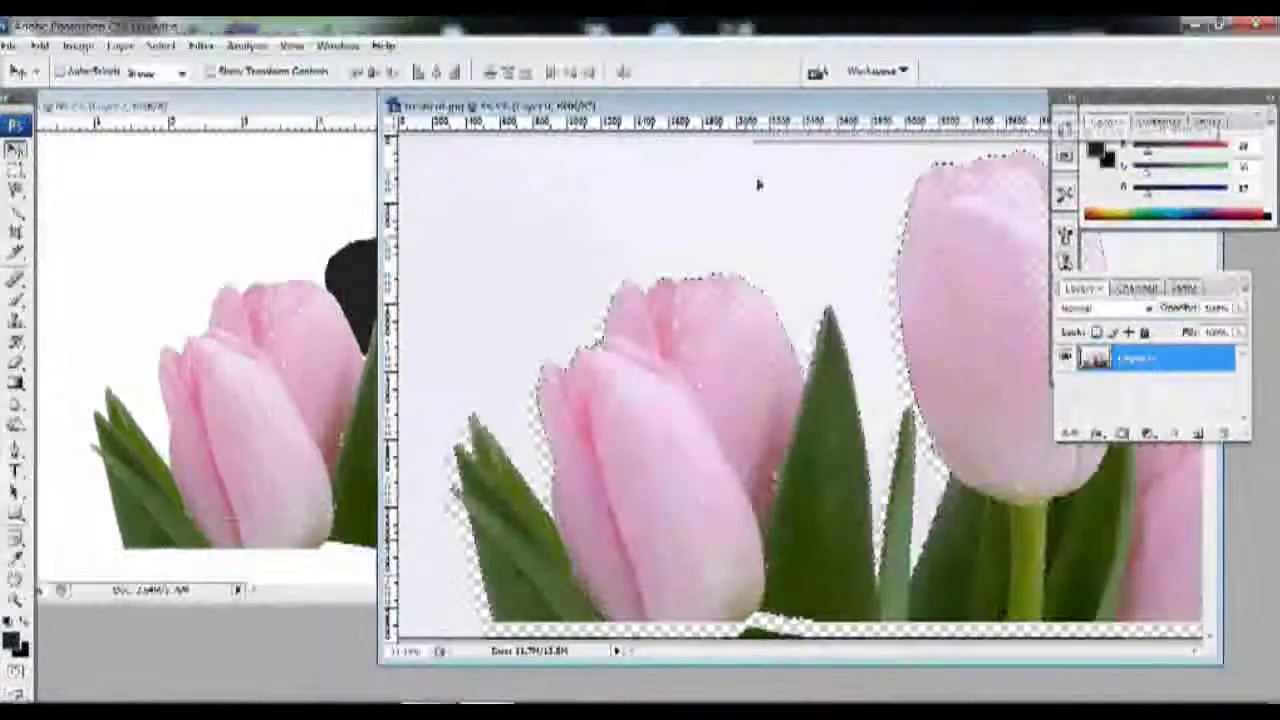
drag(778, 103, 690, 103)
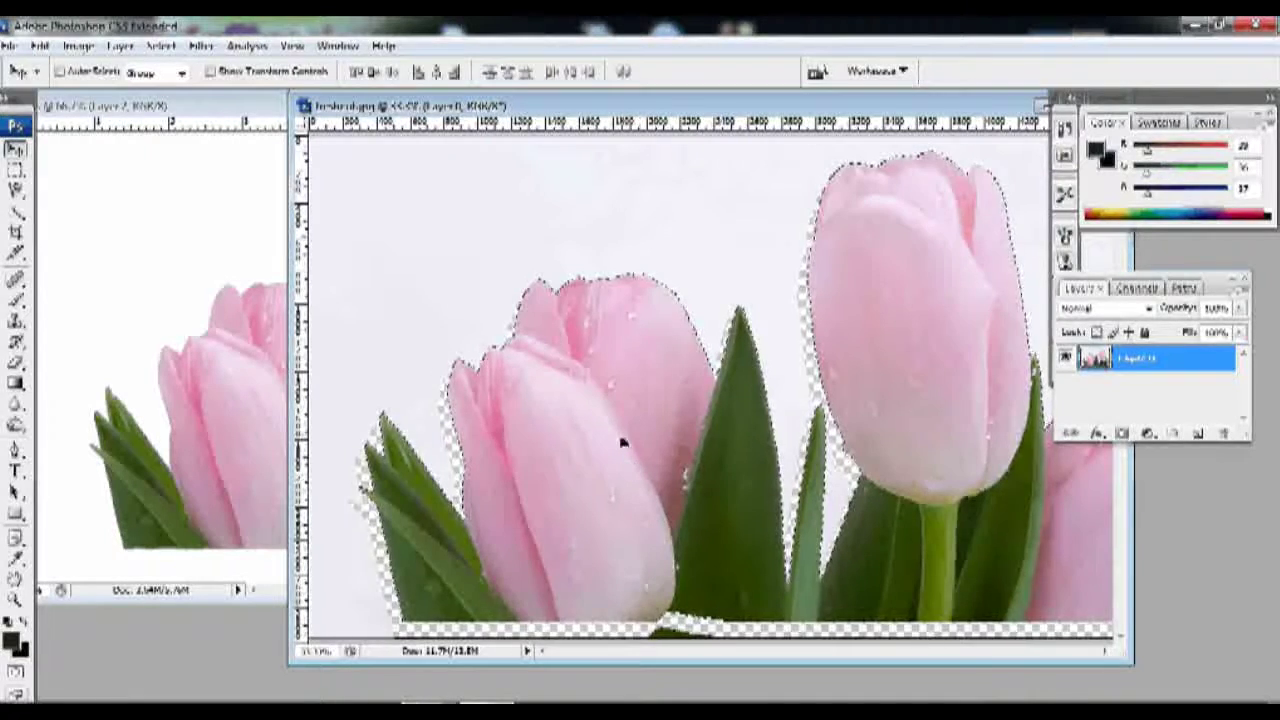
Step: Nudge the selected tulips down and left into their original place and maximize the freshcut image window
key(shift+Down)
key(shift+Down)
key(shift+Left)
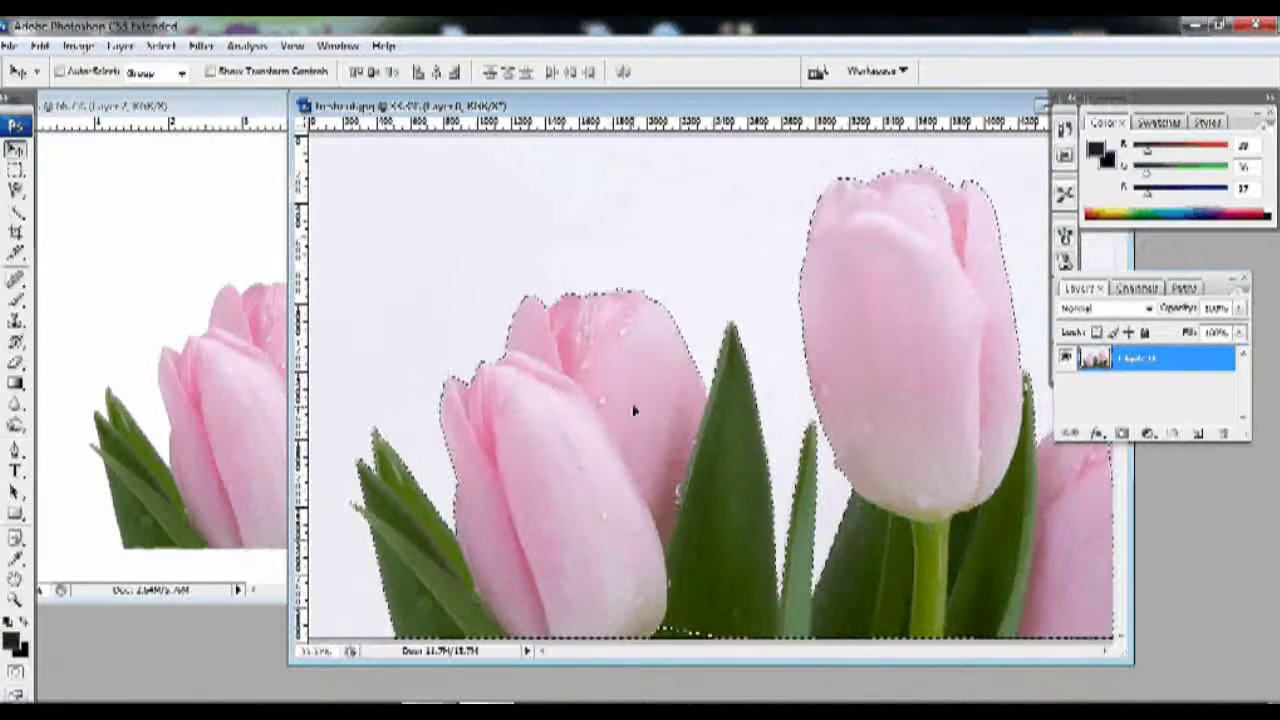
drag(634, 410, 157, 251)
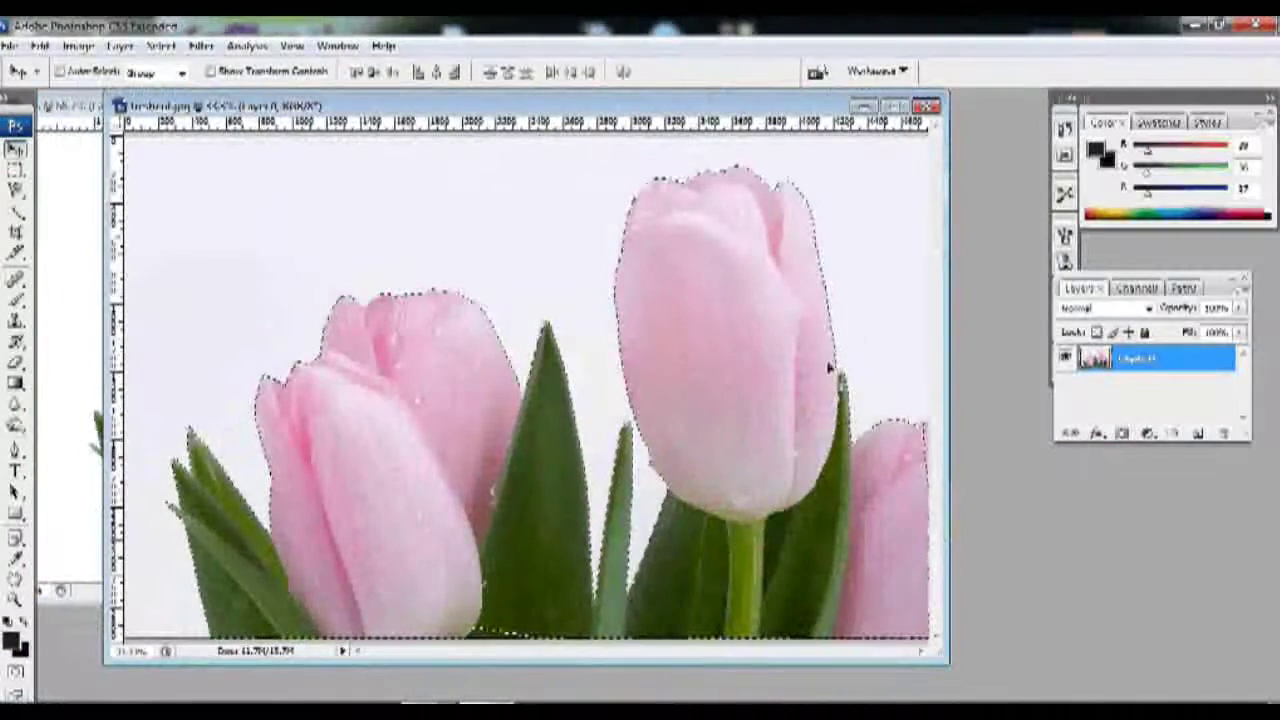
drag(523, 109, 567, 110)
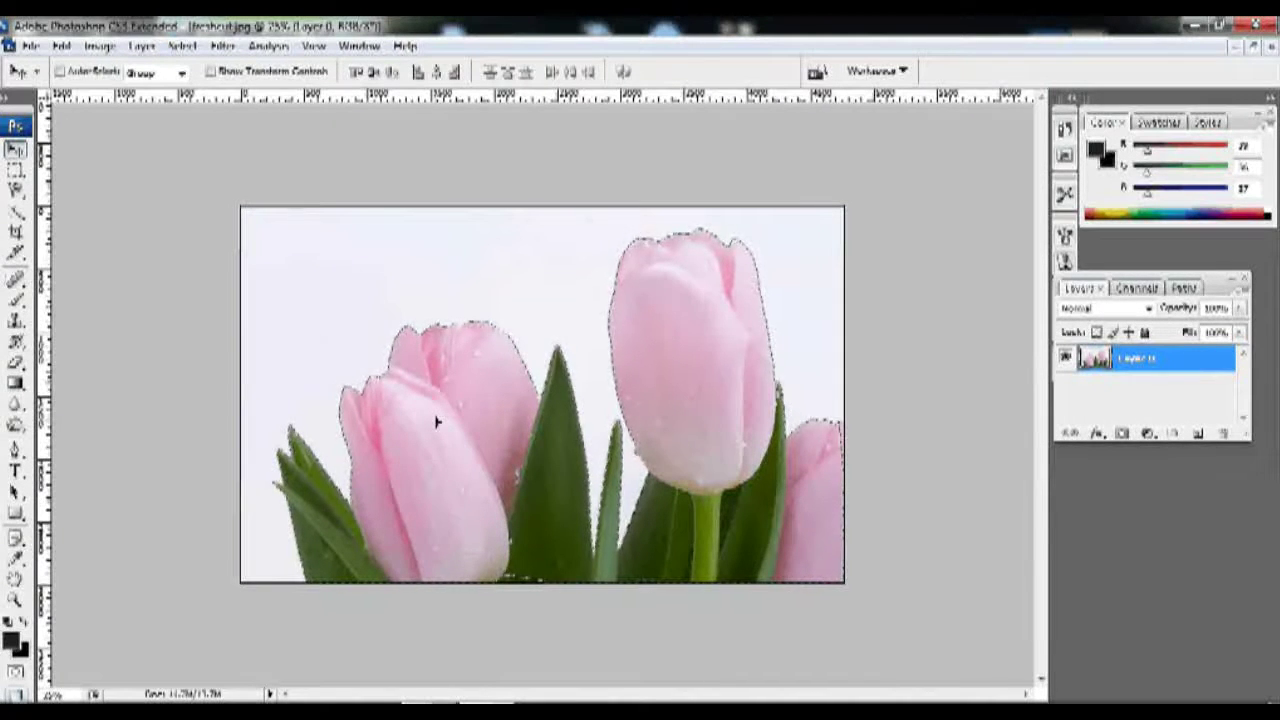
Step: Invert the tulip selection, delete the pale background and clear the selection
key(ctrl+shift+i)
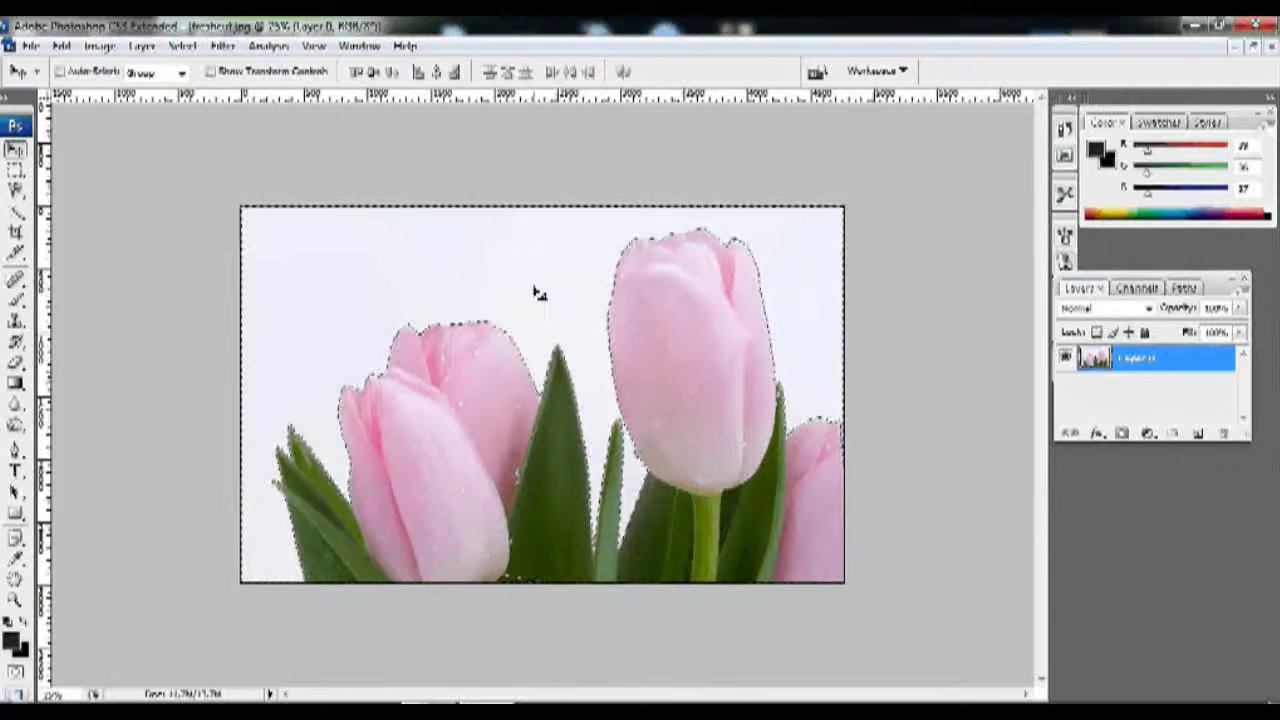
key(Delete)
key(ctrl+d)
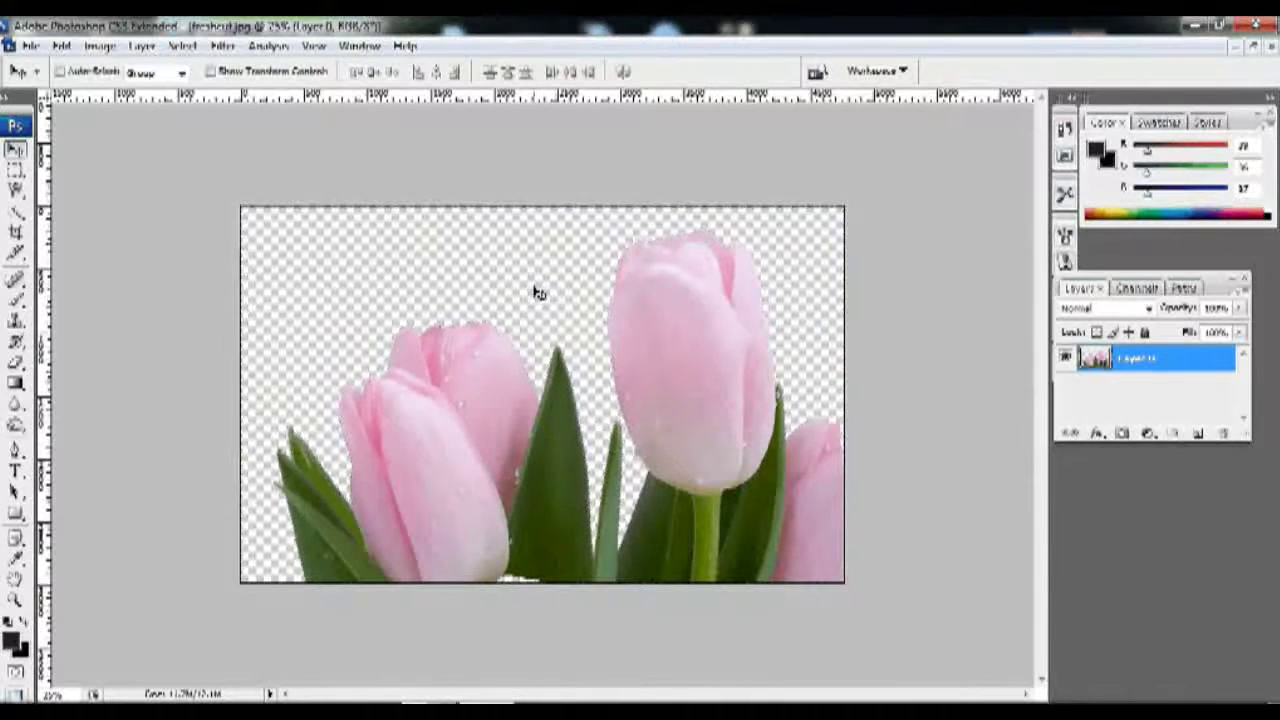
Step: Undo the deselection and background deletion, and invert the selection back to the tulips with Select Inverse
key(ctrl+alt+z)
key(ctrl+alt+z)
key(m)
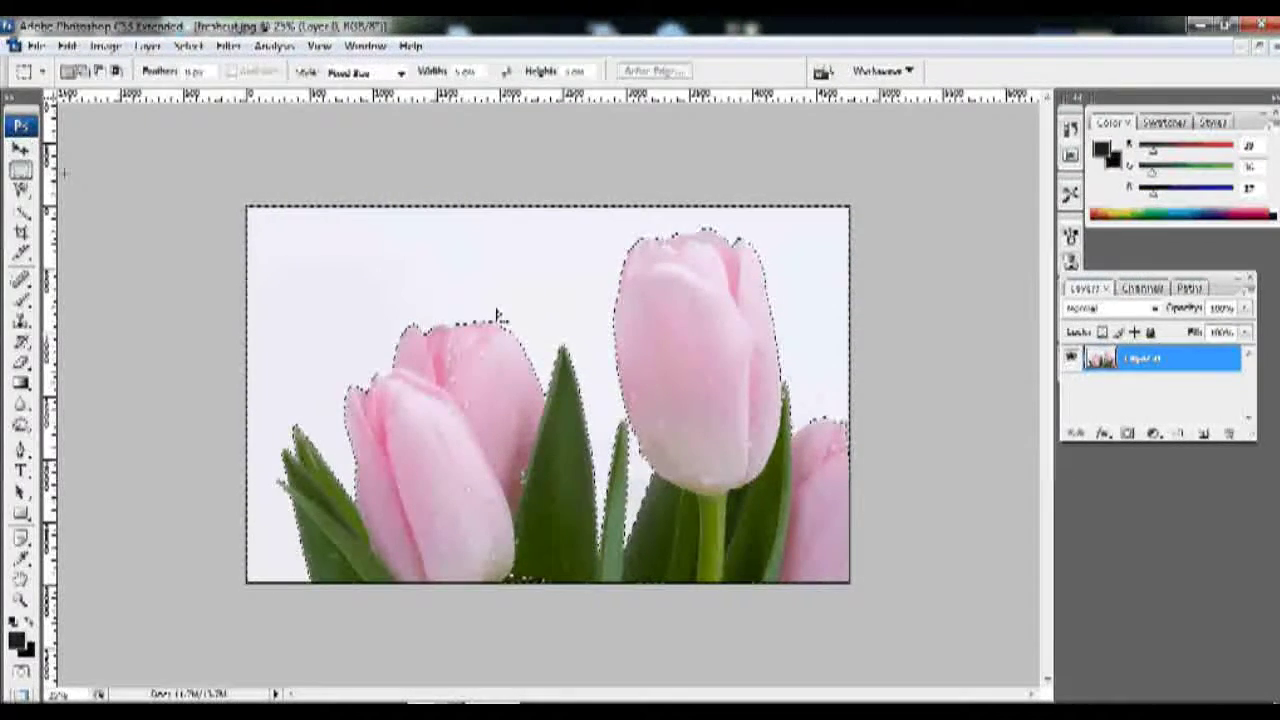
right_click(546, 302)
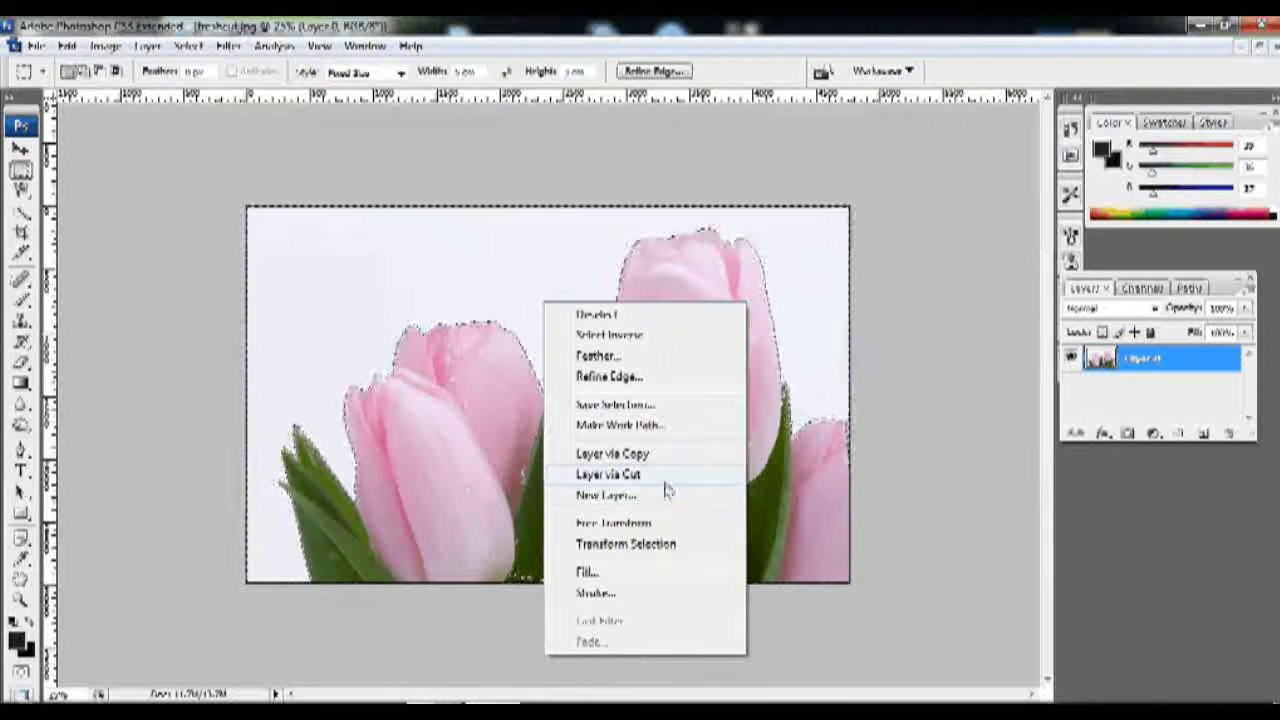
click(598, 336)
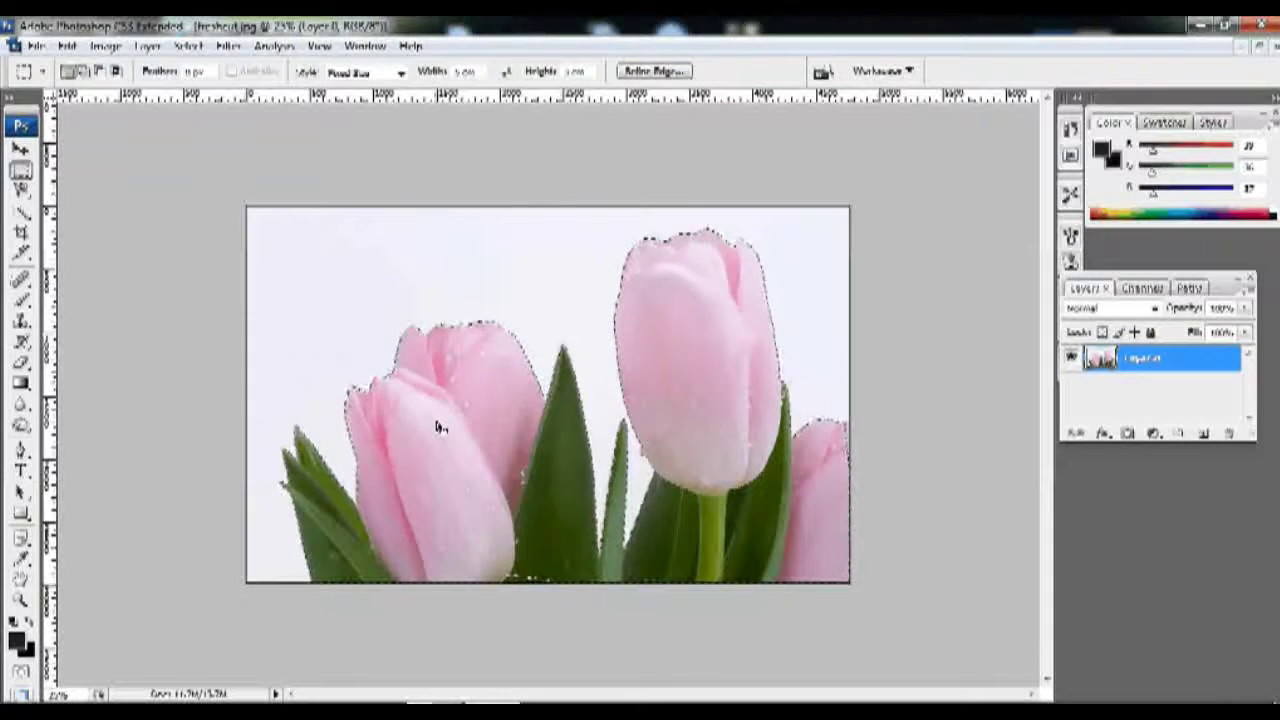
Step: Clear the tulip selection and switch to the Quick Selection tool
key(ctrl+d)
key(v)
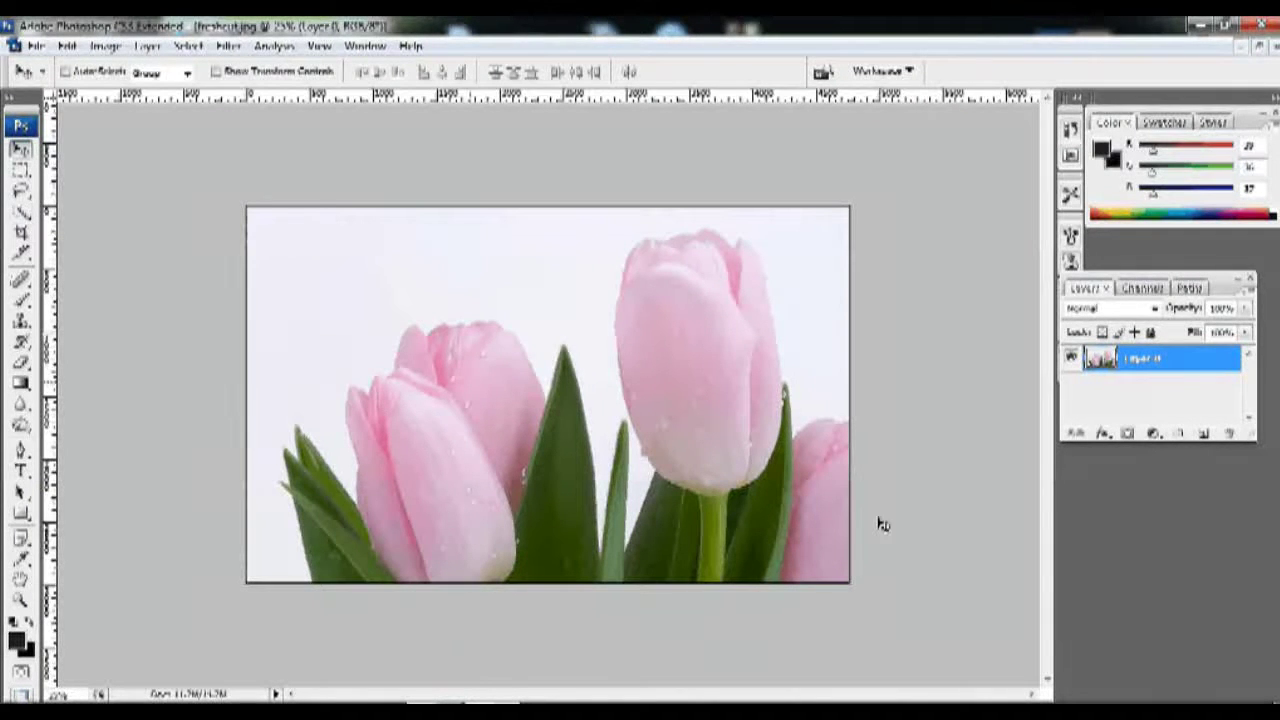
click(31, 218)
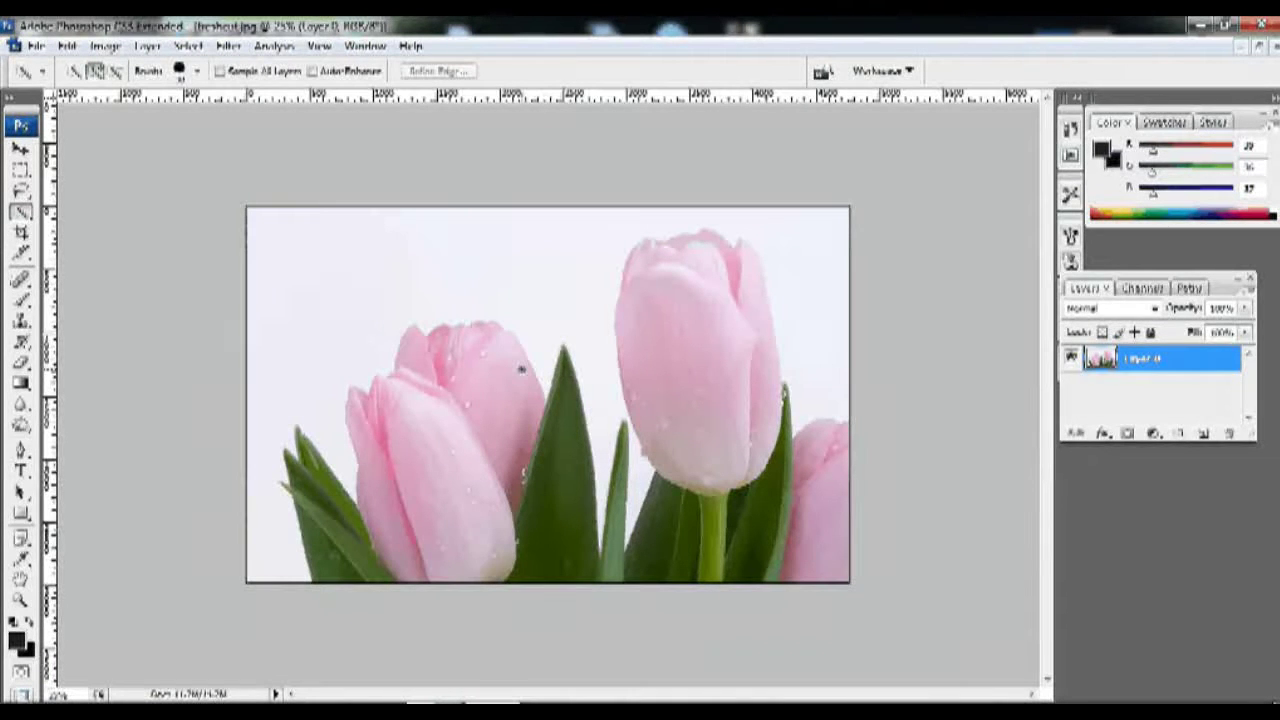
Step: Cycle between the Magic Wand and Quick Selection tools, ending on Quick Selection
key(shift+w)
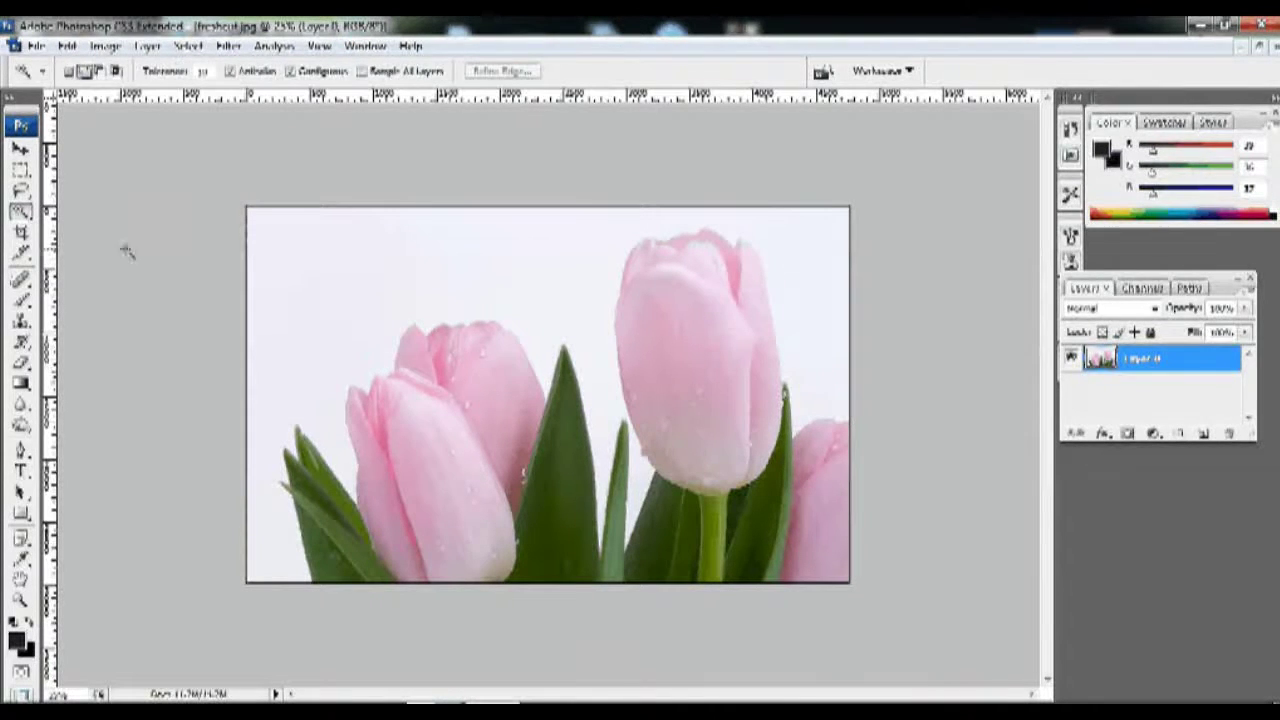
key(shift+w)
key(shift+w)
key(shift+w)
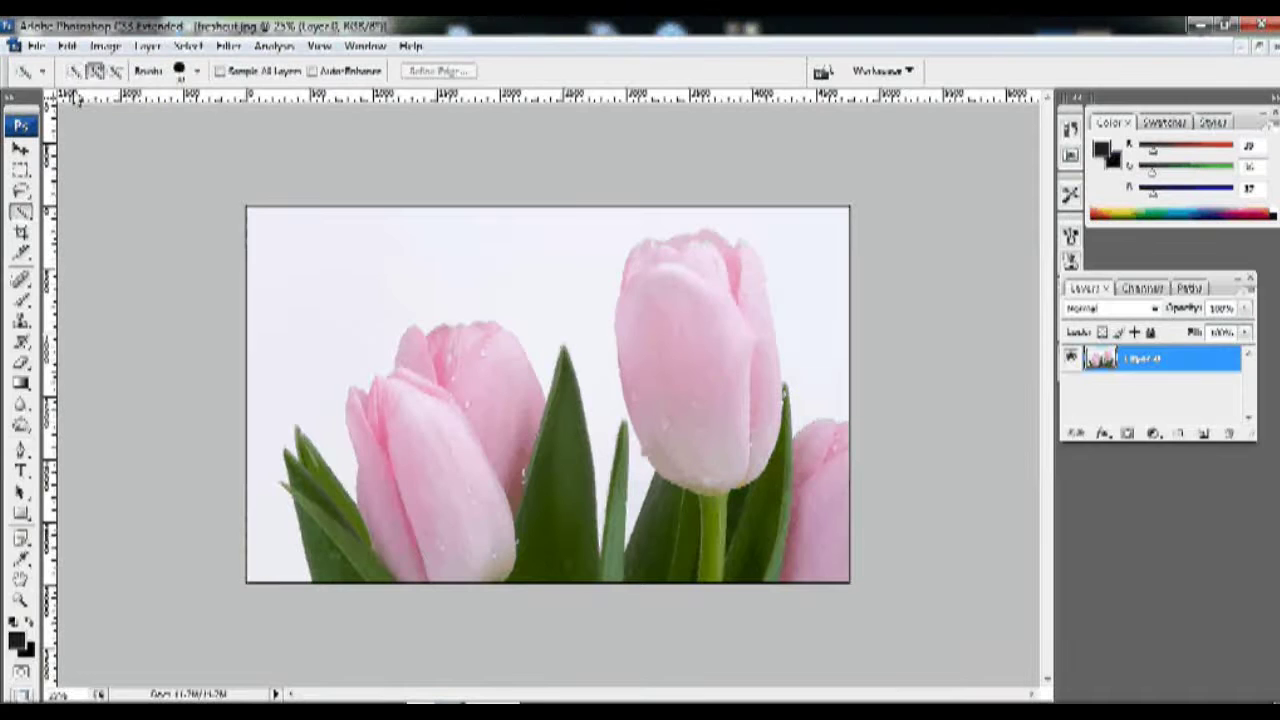
Step: Start a new Quick Selection over the pale background, sweep it around the flowers and extend it over the pink tulips
click(77, 71)
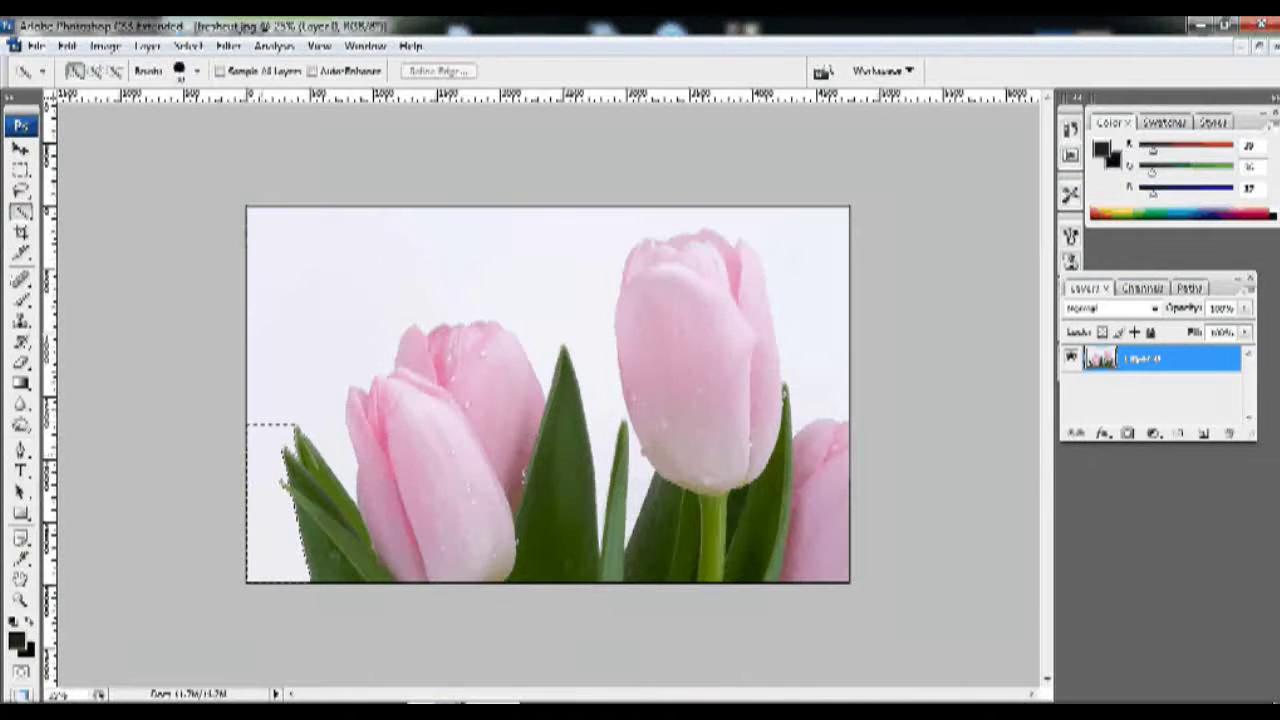
mouse_move(288, 390)
mouse_down()
mouse_move(300, 357)
mouse_move(309, 366)
mouse_move(321, 308)
mouse_up()
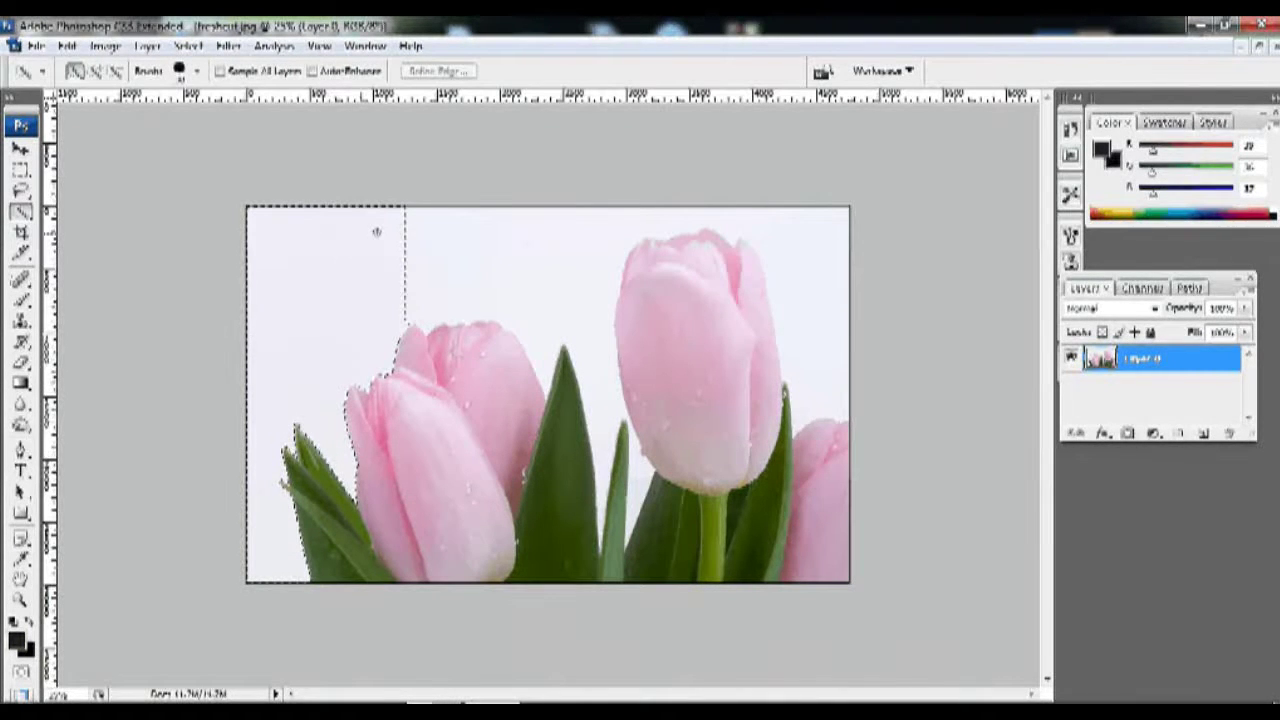
drag(470, 272, 604, 338)
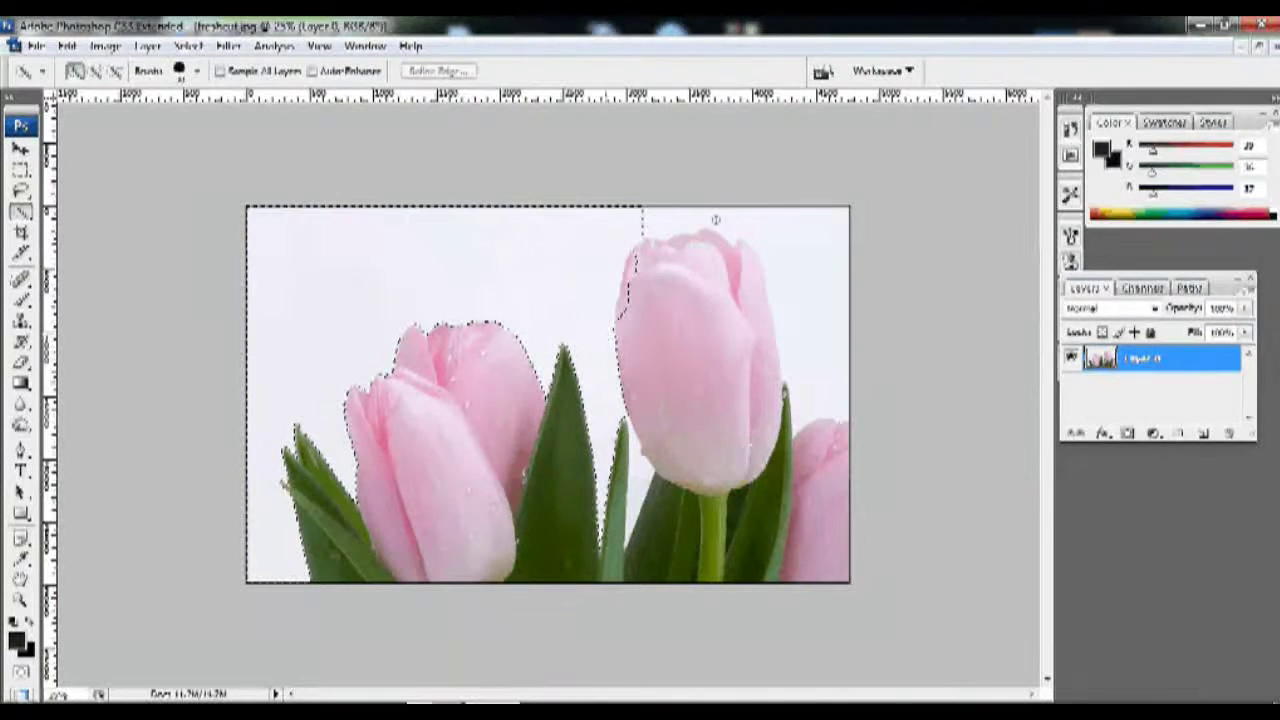
drag(842, 322, 802, 402)
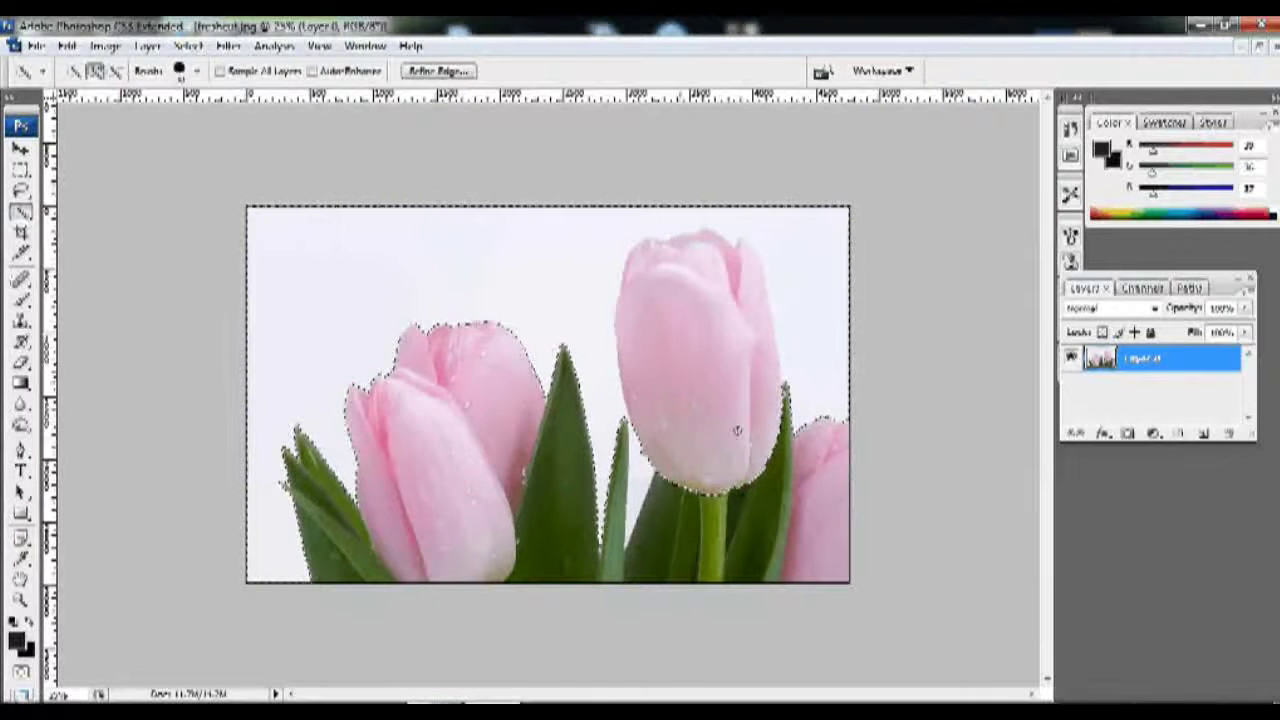
mouse_move(480, 365)
mouse_down()
mouse_move(492, 466)
mouse_move(462, 528)
mouse_move(610, 520)
mouse_up()
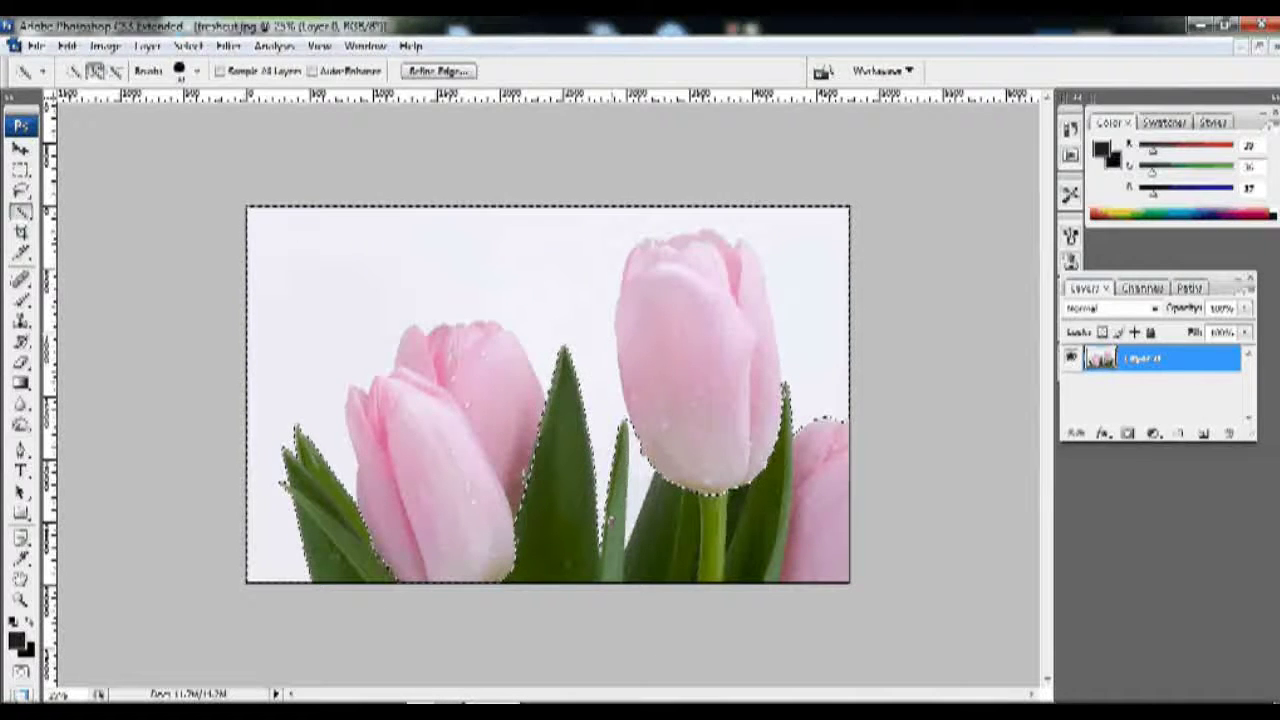
Step: Clear the selection and quick-select the pale background again in add-to-selection mode
click(95, 71)
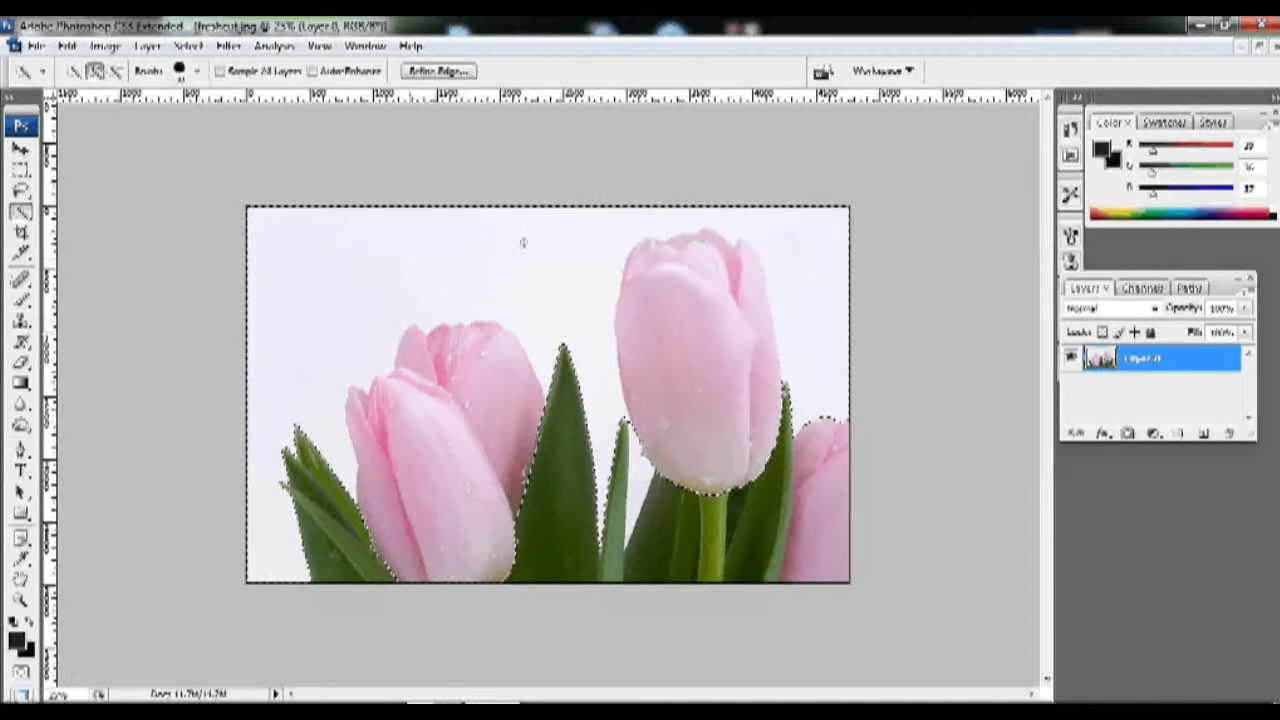
key(ctrl+d)
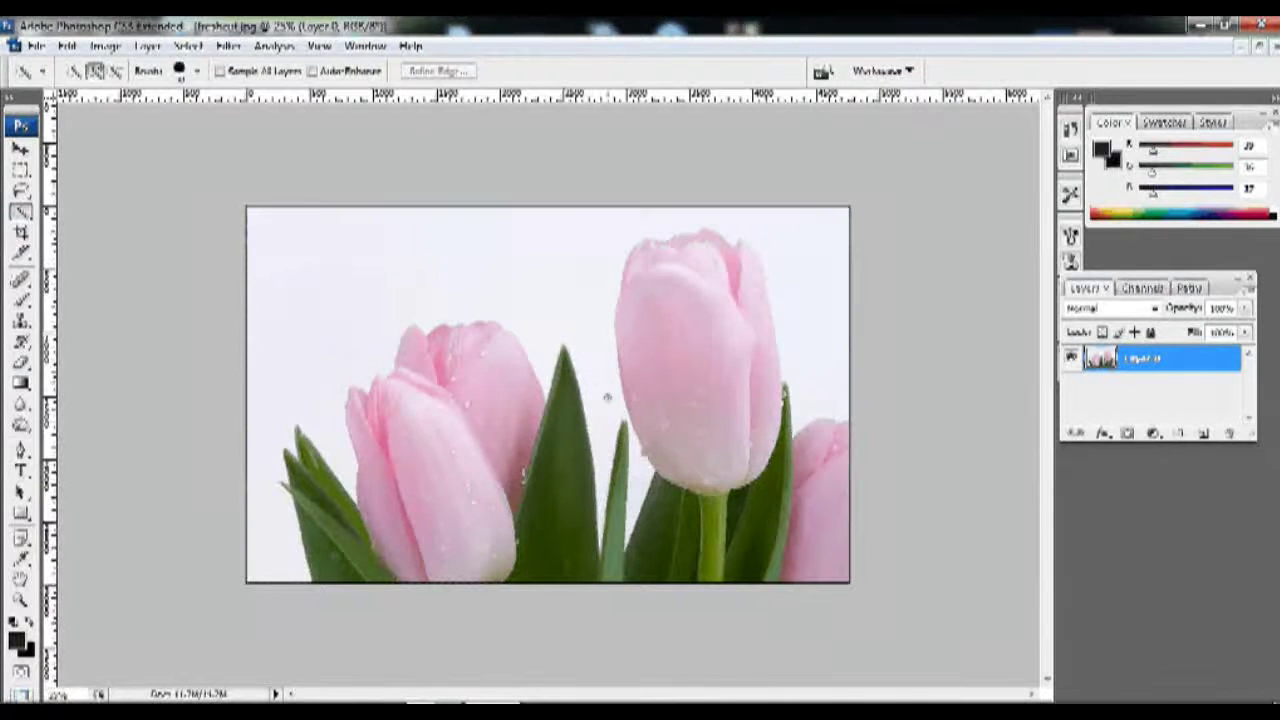
mouse_move(607, 398)
mouse_down()
mouse_move(530, 268)
mouse_move(266, 301)
mouse_move(239, 391)
mouse_move(540, 402)
mouse_up()
click(690, 218)
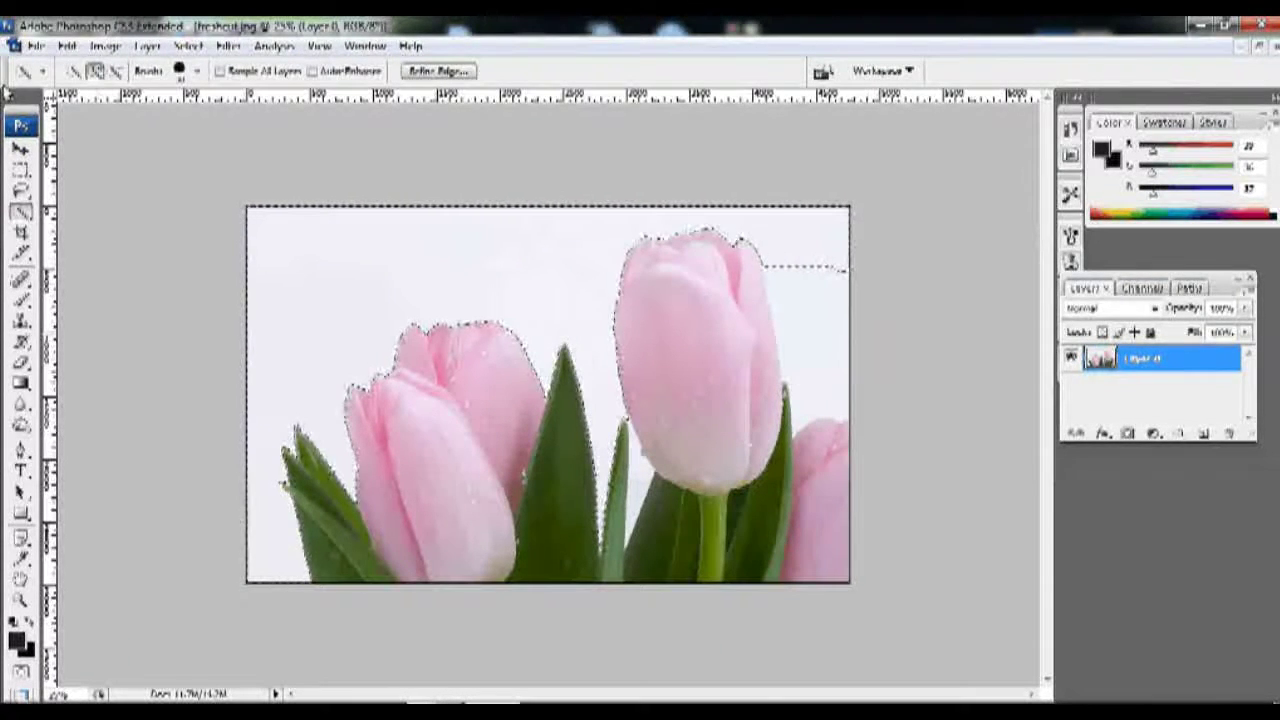
Step: Subtract patches of pale background above and beside the tall tulip from the Quick Selection
click(116, 73)
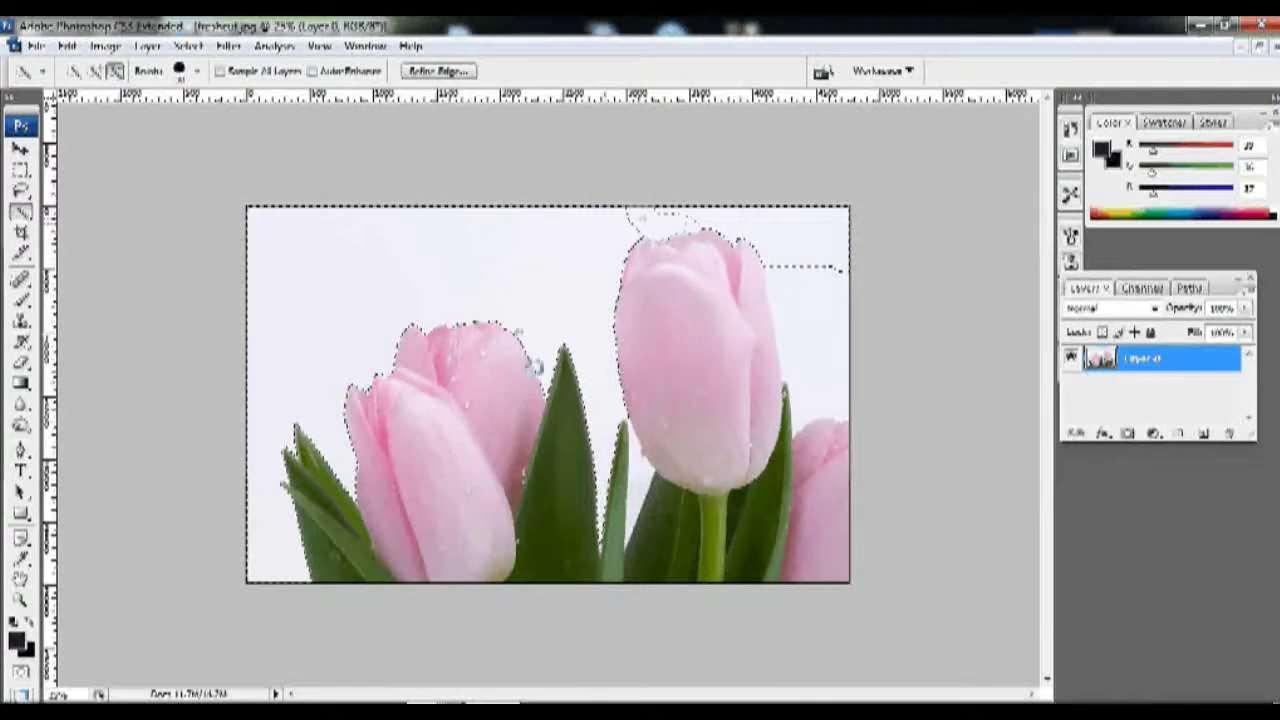
click(556, 220)
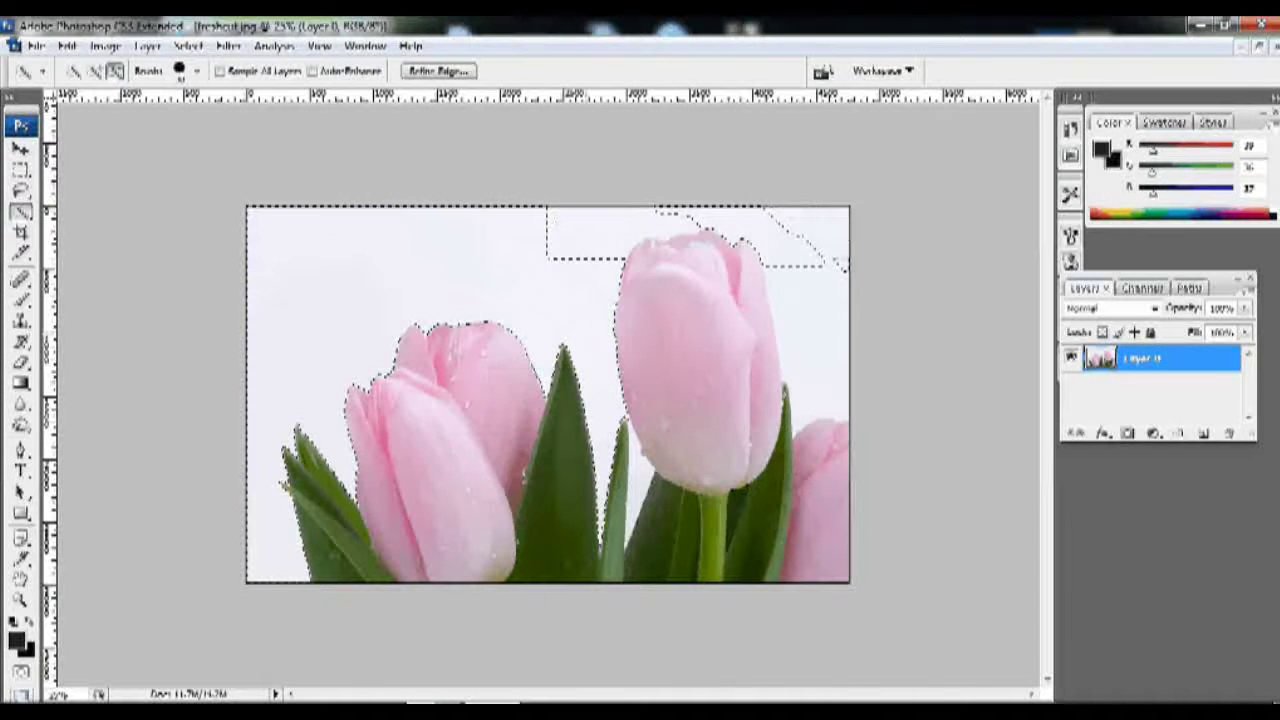
click(843, 267)
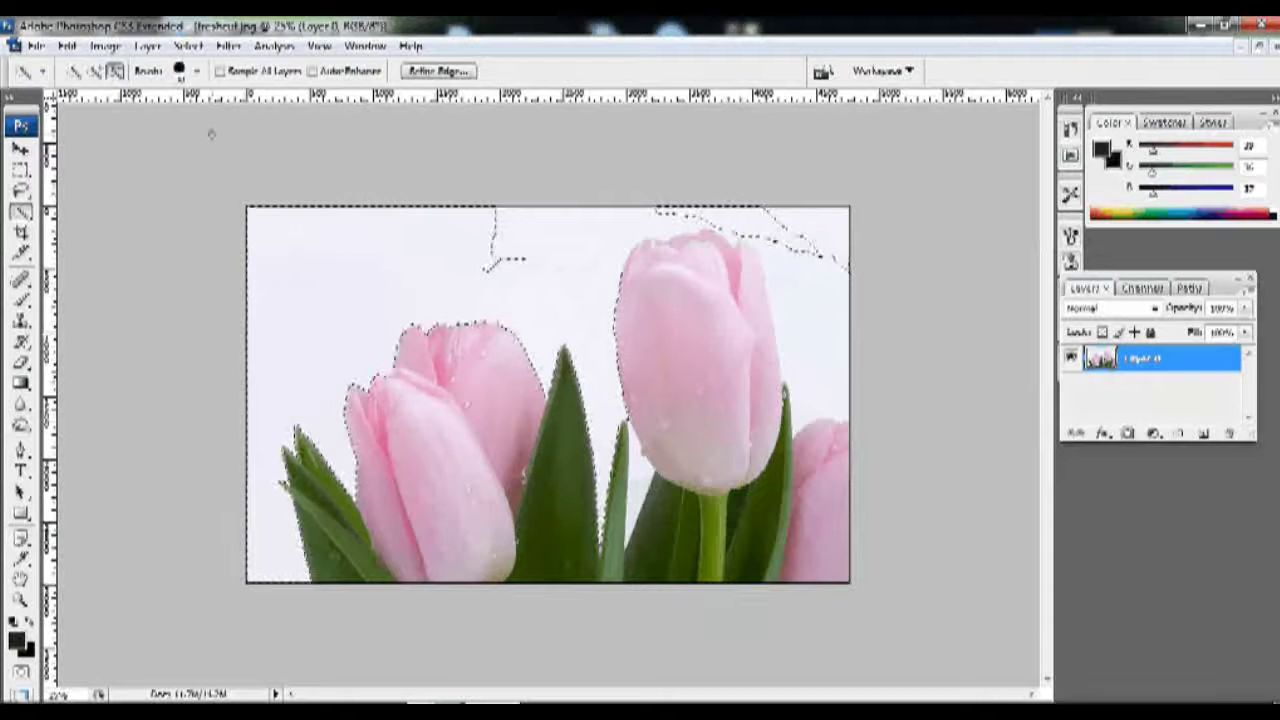
Step: Enlarge the Quick Selection brush diameter, lower its hardness and increase its spacing
click(196, 71)
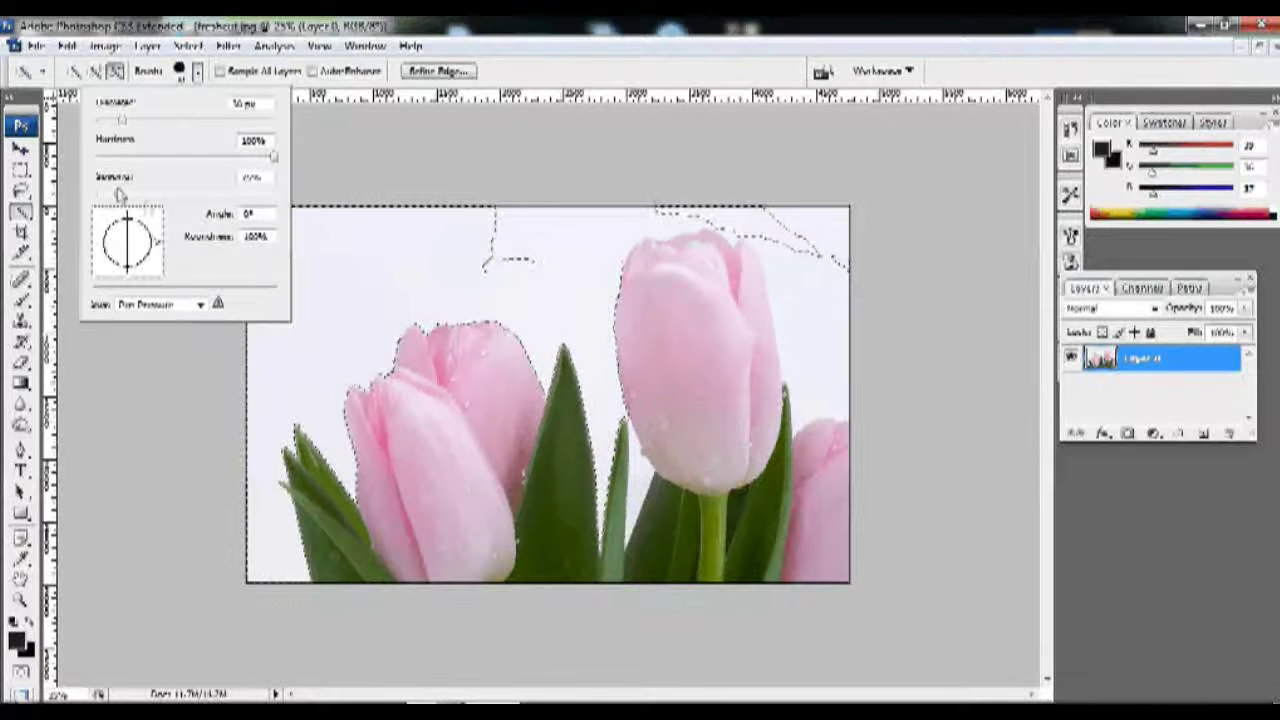
mouse_move(122, 125)
mouse_down()
mouse_move(275, 122)
mouse_move(224, 188)
mouse_up()
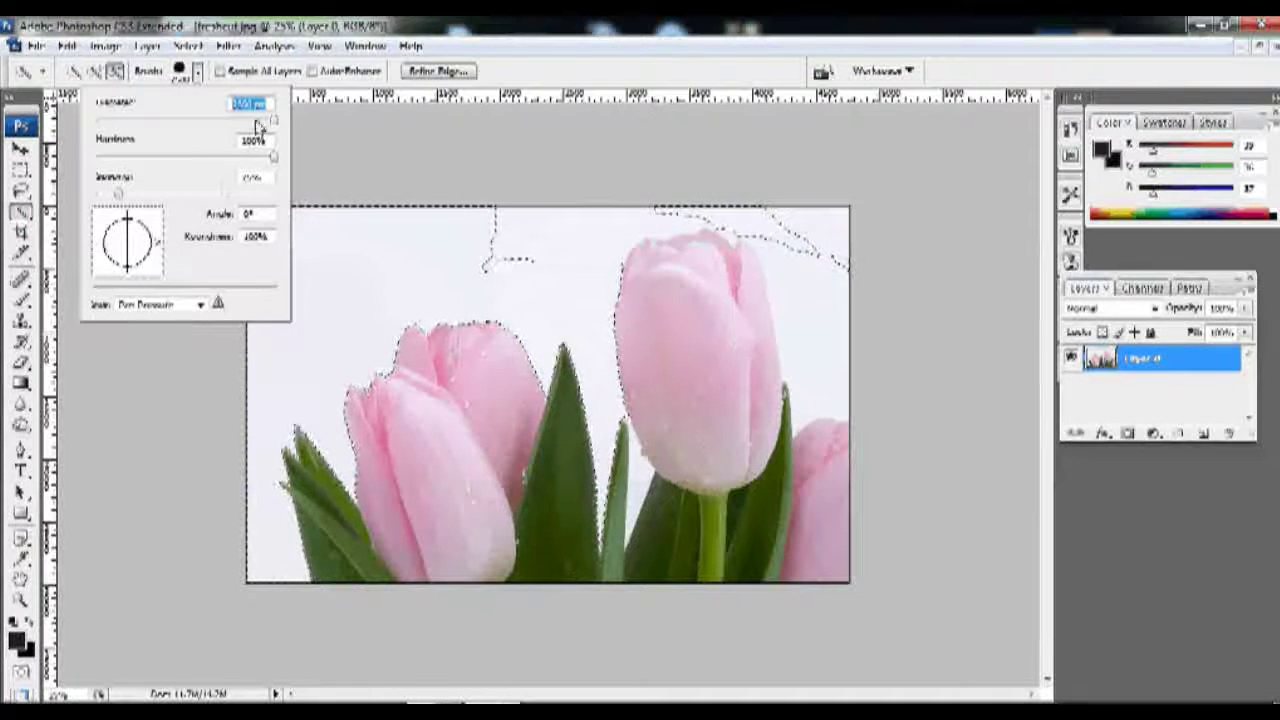
drag(273, 121, 186, 121)
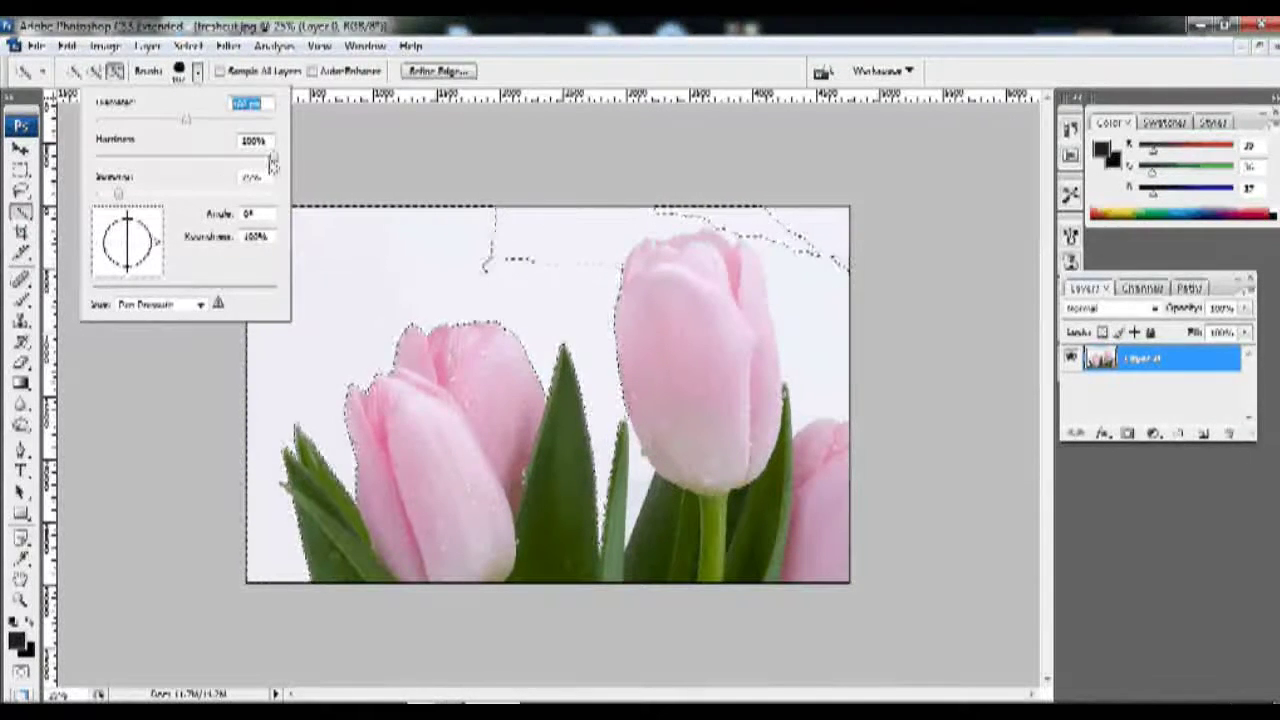
key(Tab)
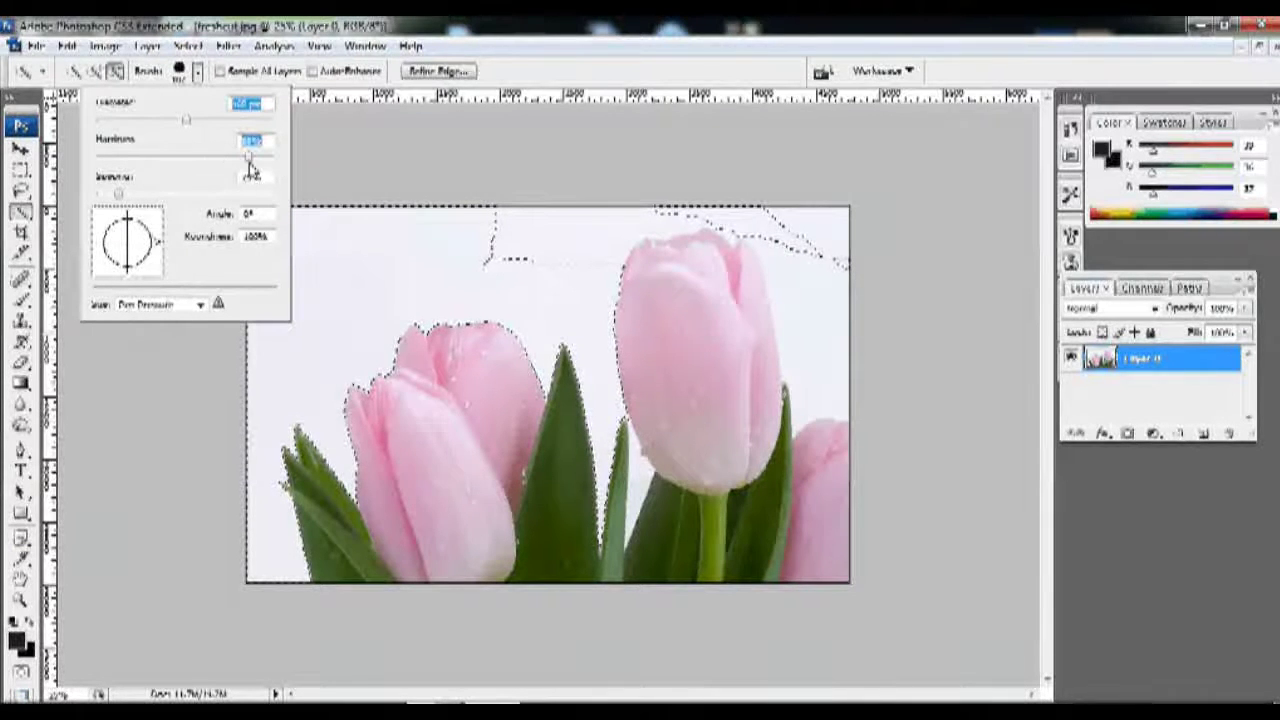
key(Tab)
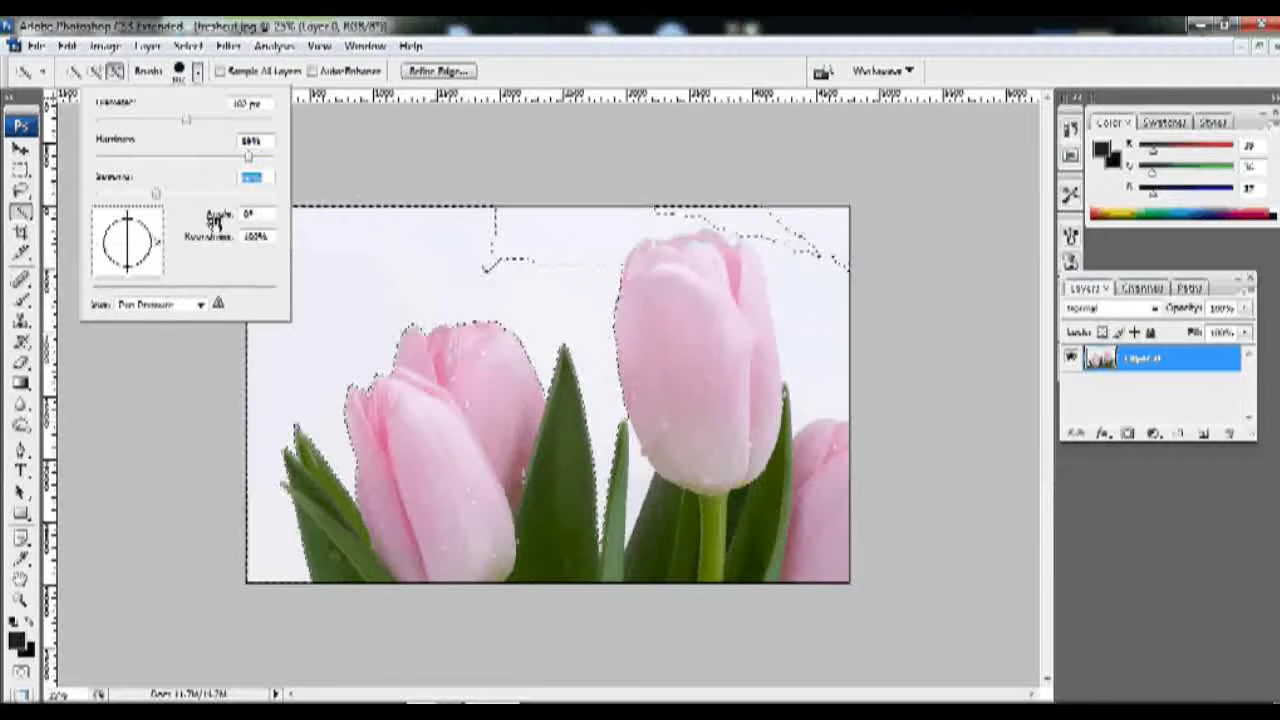
Step: Subtract the background above the shorter tulips with the enlarged brush, and clear the selection
click(346, 277)
mouse_move(480, 294)
mouse_down()
mouse_move(592, 270)
mouse_move(593, 224)
mouse_up()
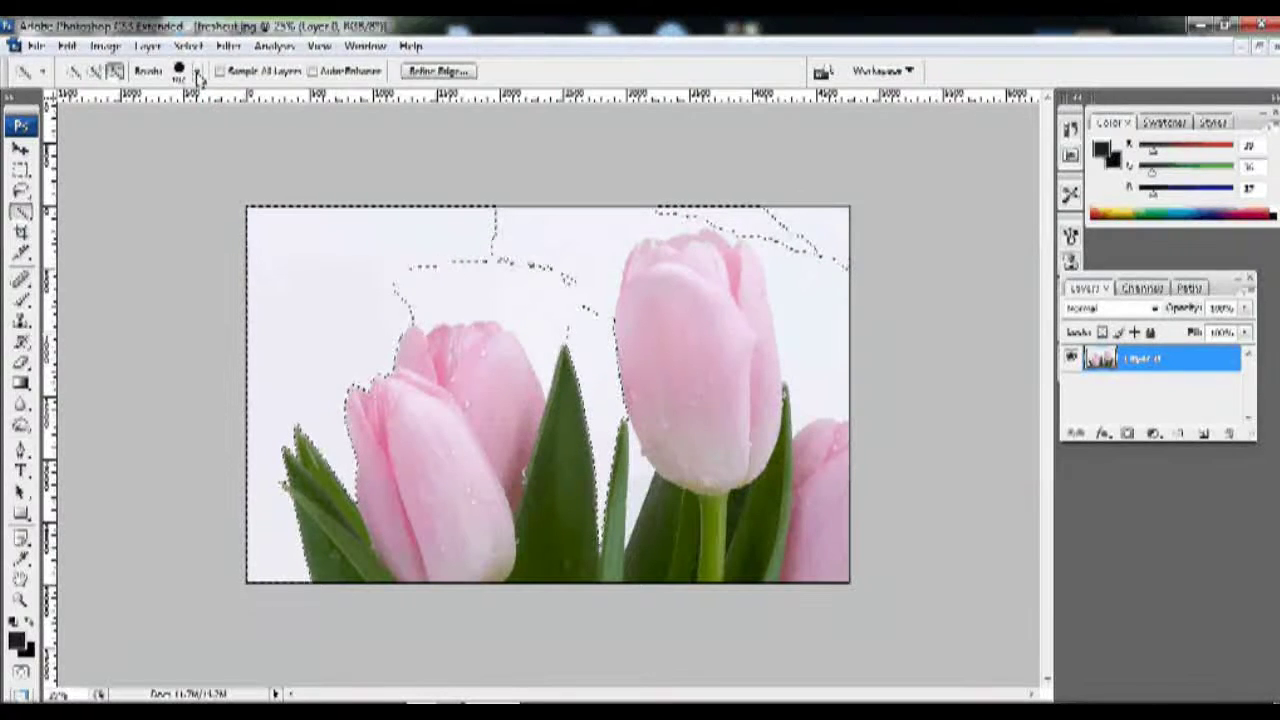
click(197, 72)
click(197, 72)
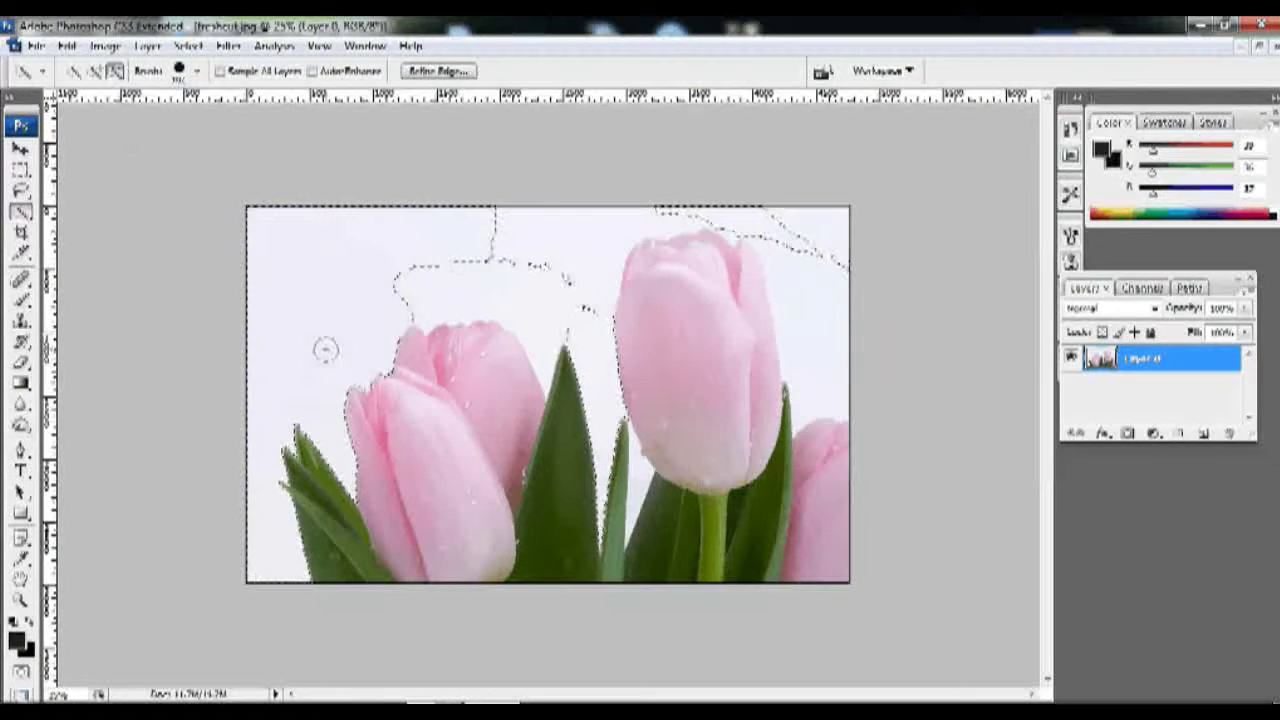
key(ctrl+d)
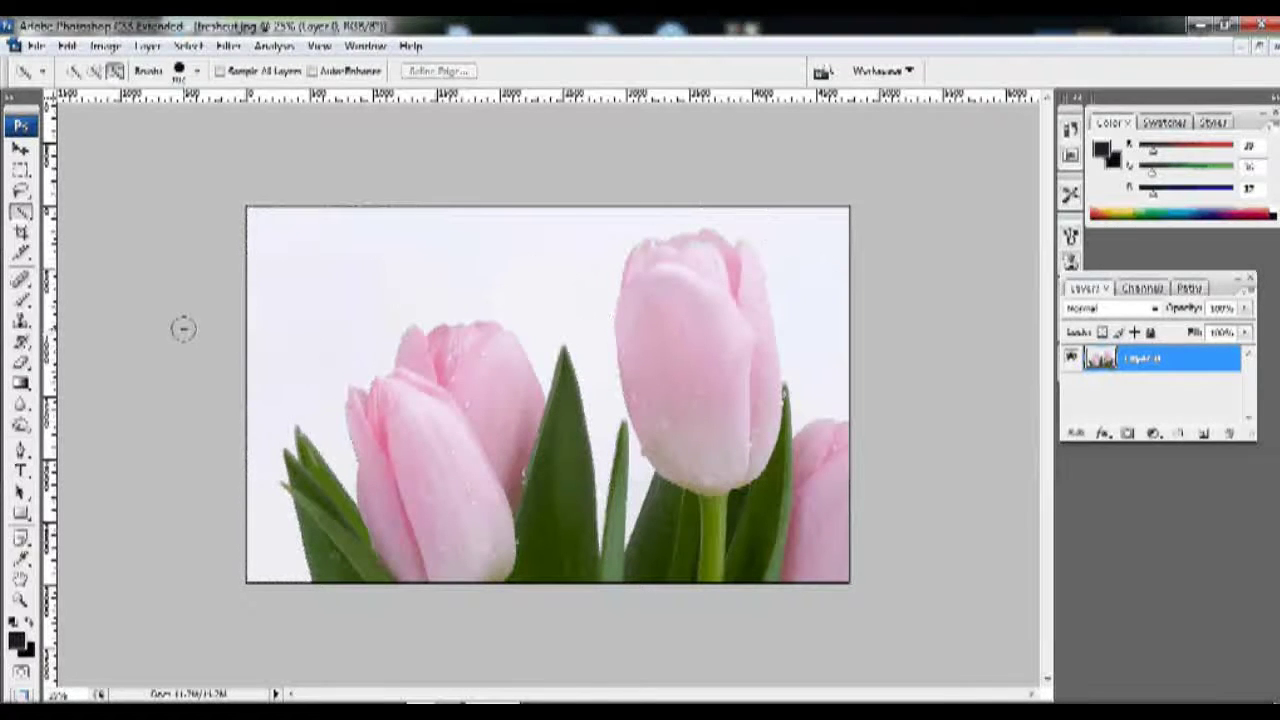
Step: Switch to the Magic Wand tool and select the pale background around the tulips
click(21, 212)
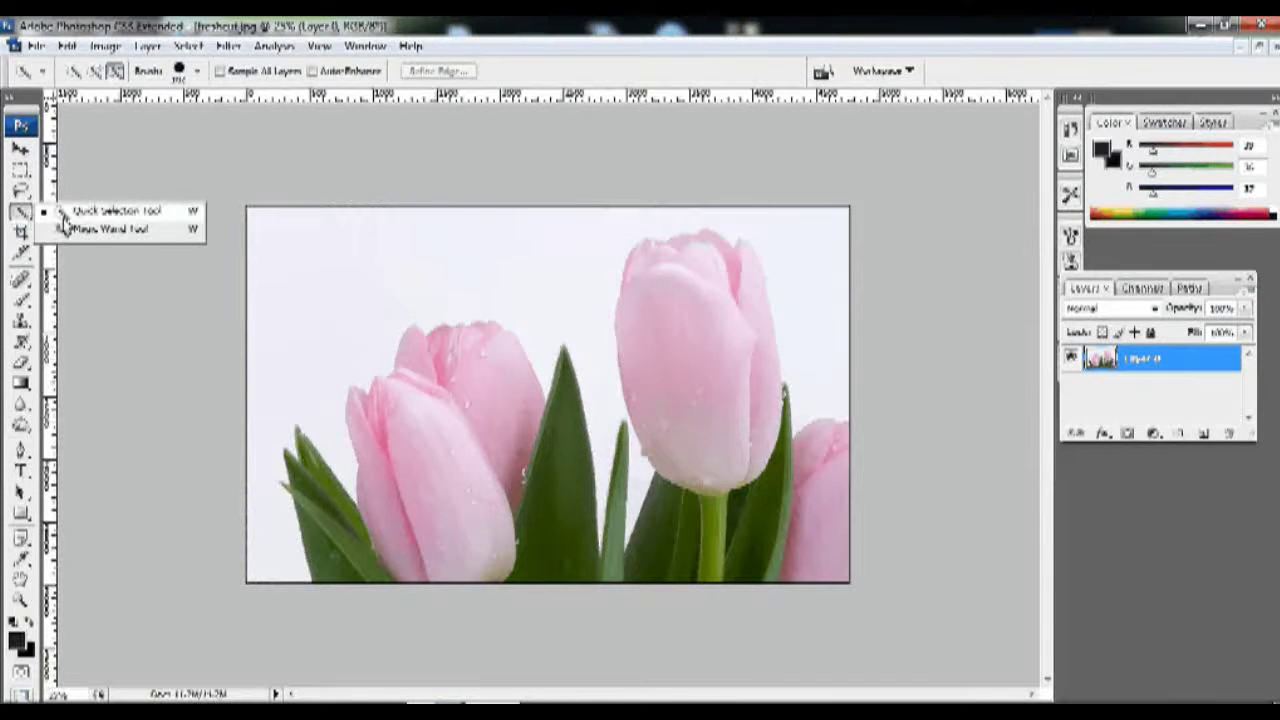
click(72, 229)
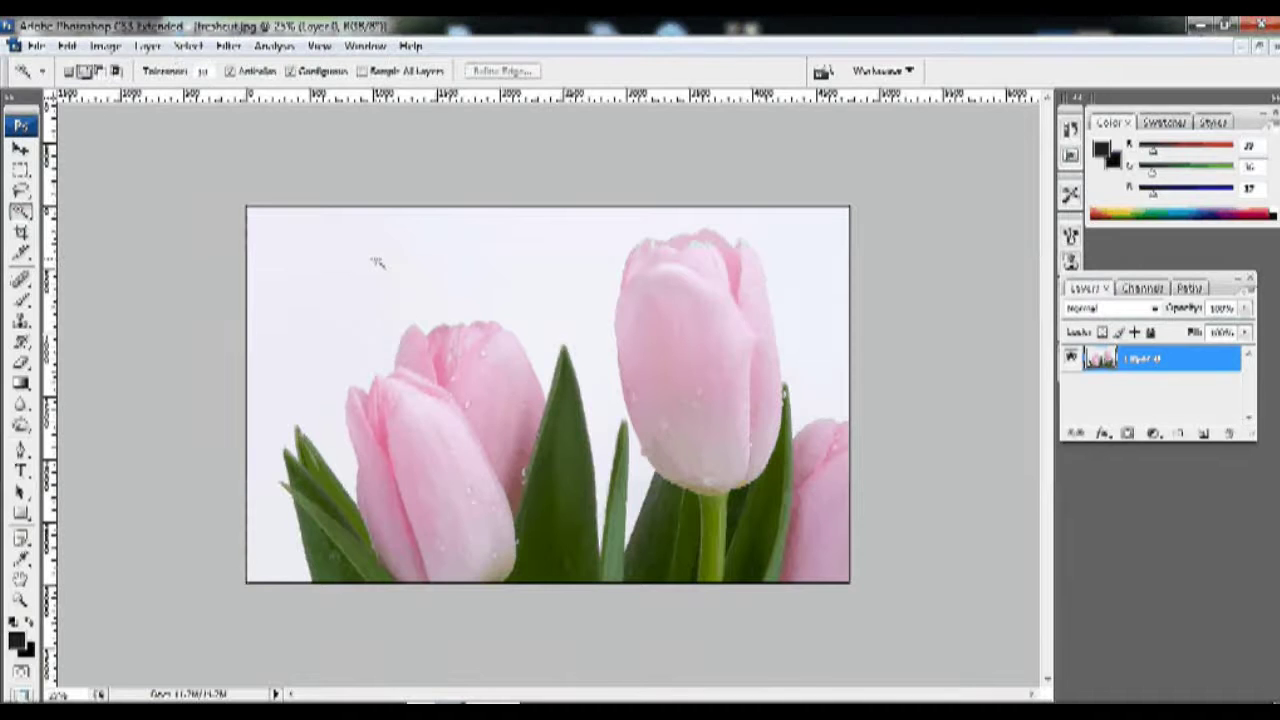
click(377, 262)
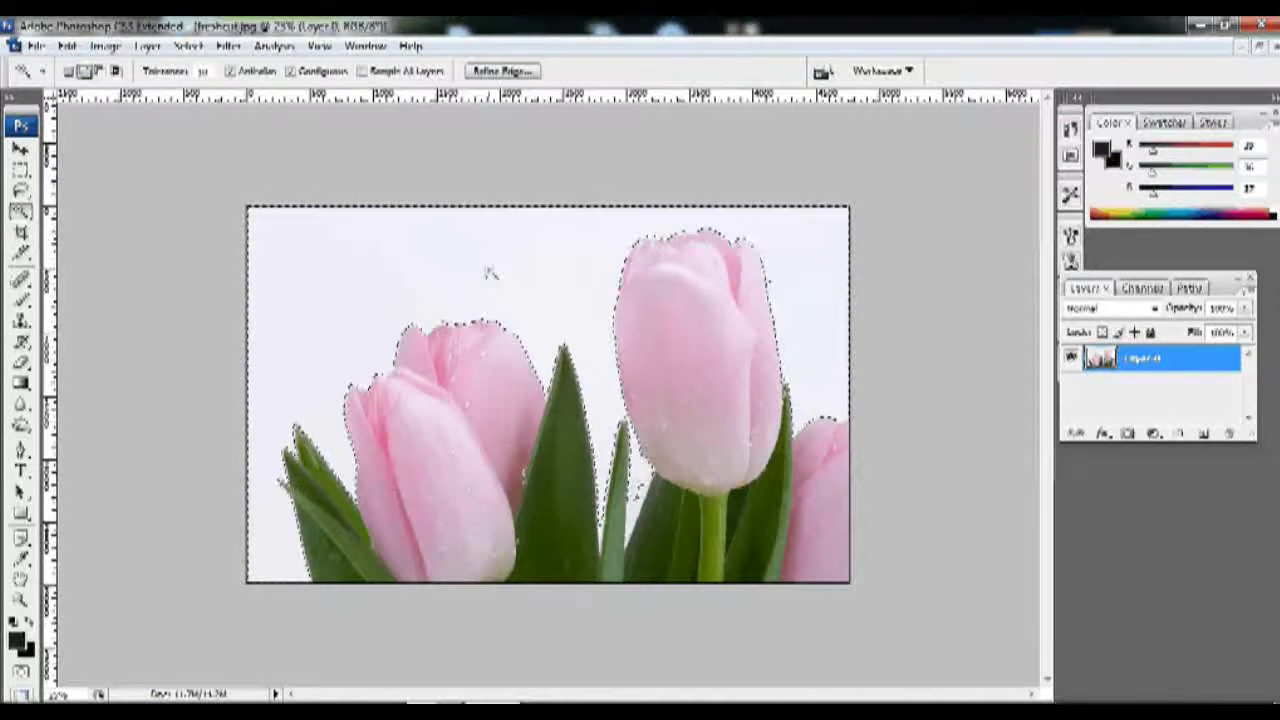
Step: Set the Magic Wand tolerance to 15 and use add-to-selection mode
double_click(202, 71)
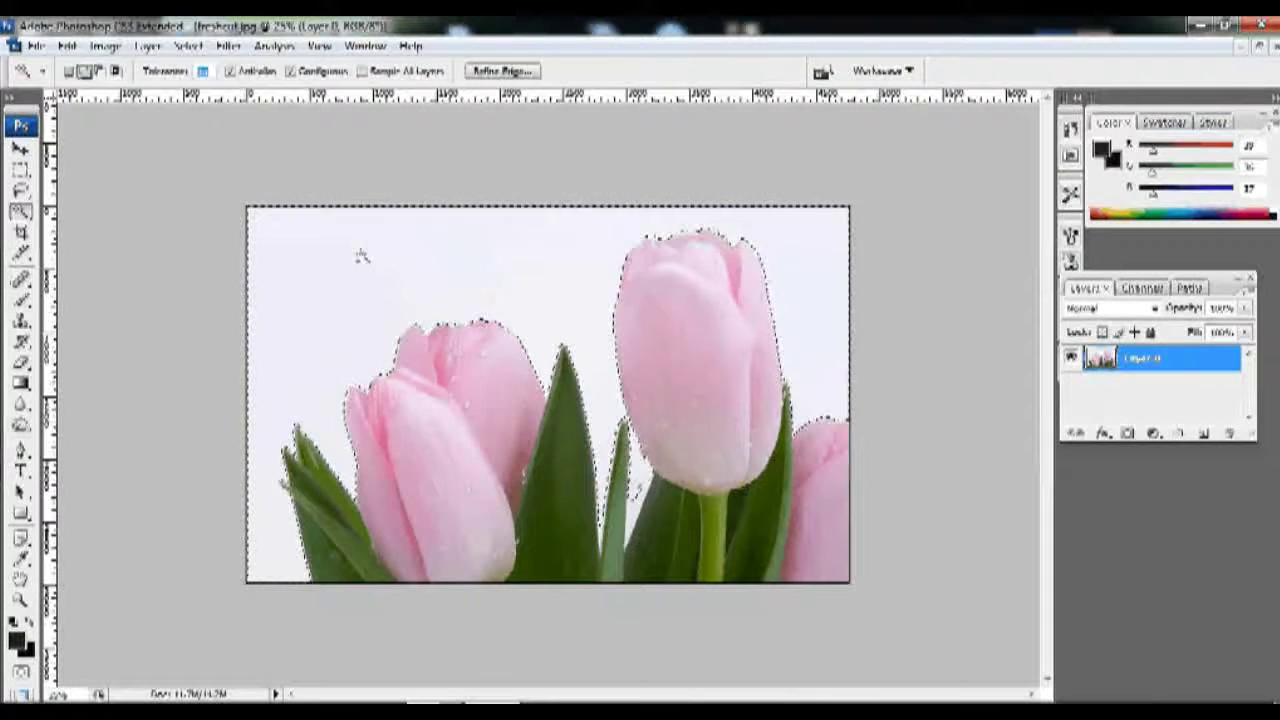
text(15)
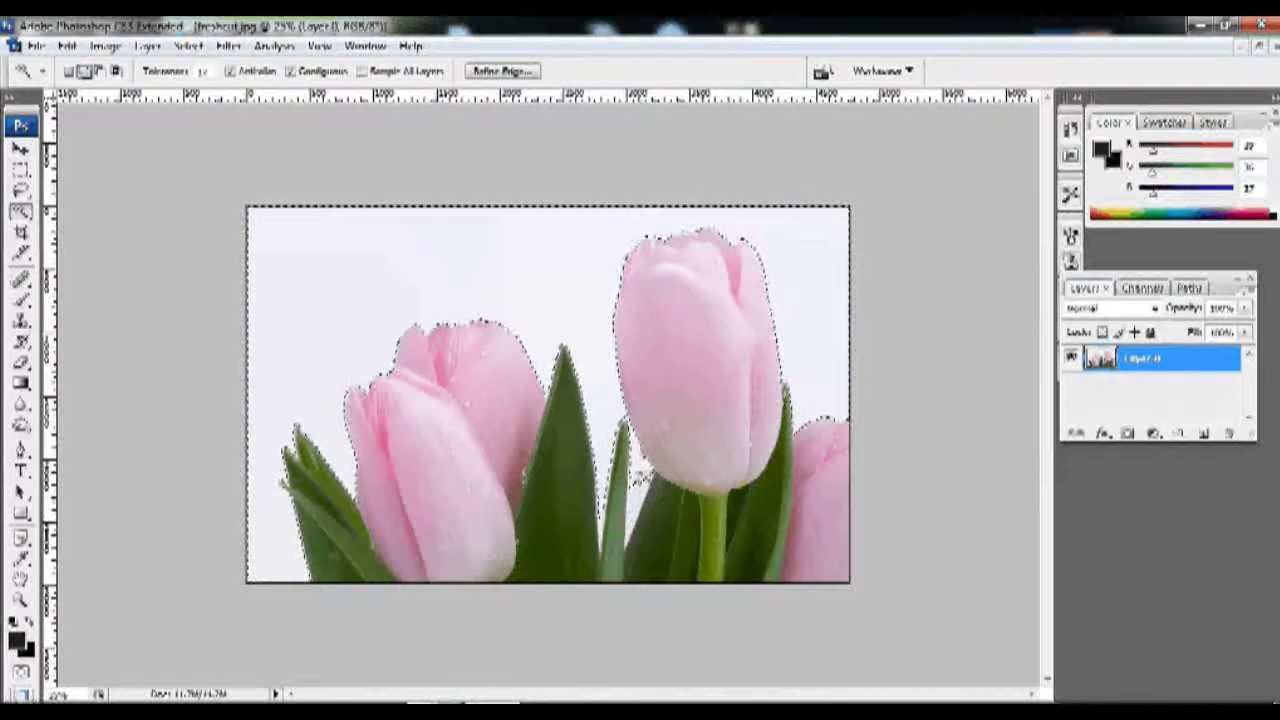
click(84, 73)
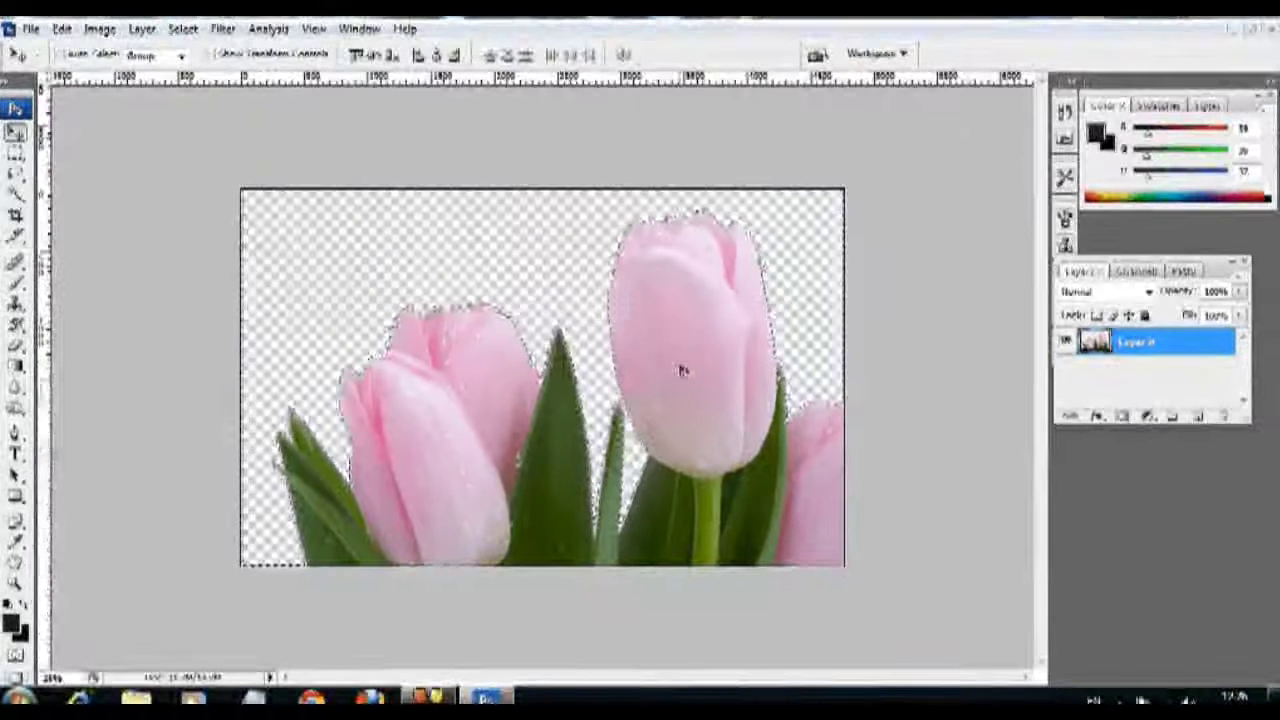
Step: Undo the deletion of the pale background
key(ctrl+z)
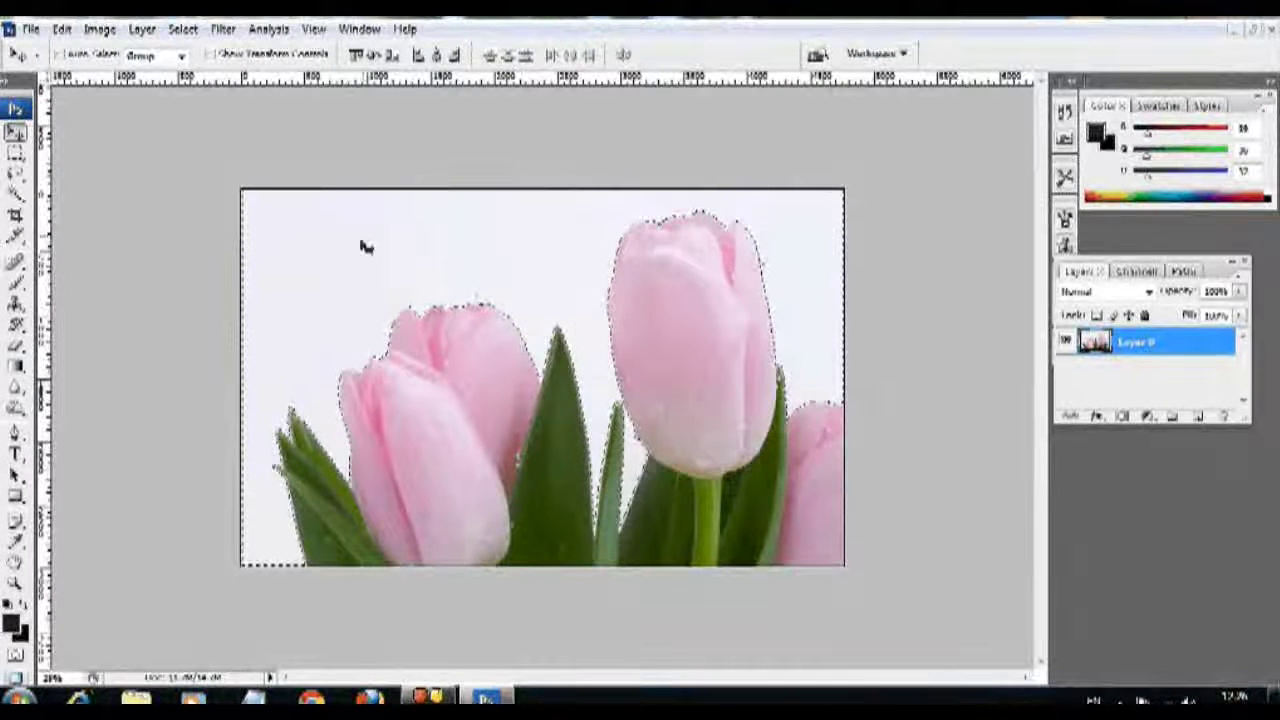